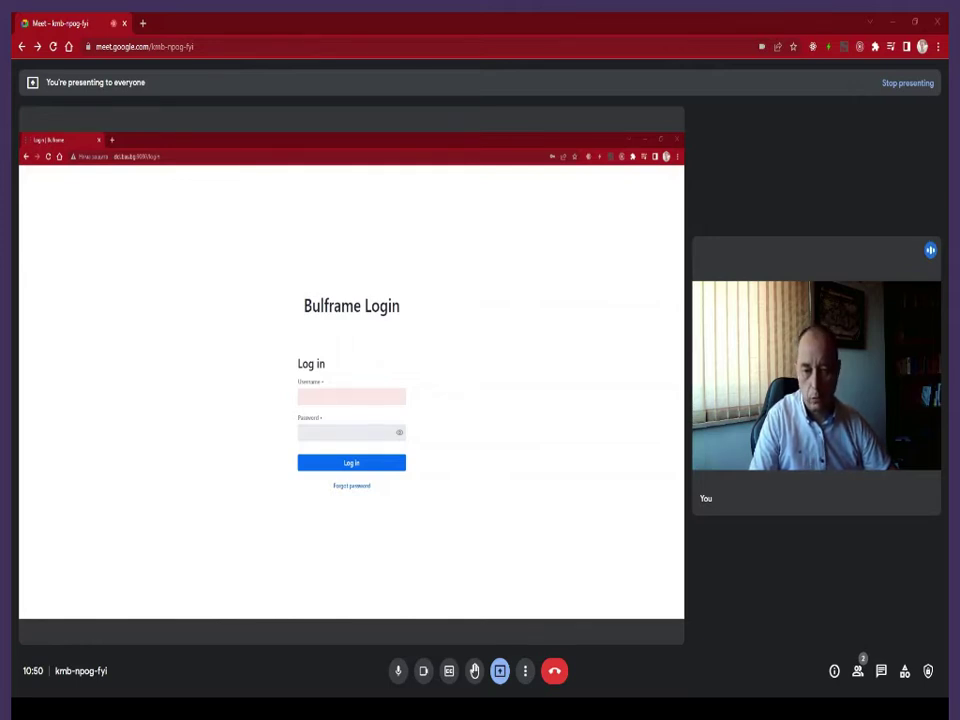
# Step: Log in to Bulframe with the account's username and password
pyautogui.click(351, 396)
pyautogui.click(364, 463)
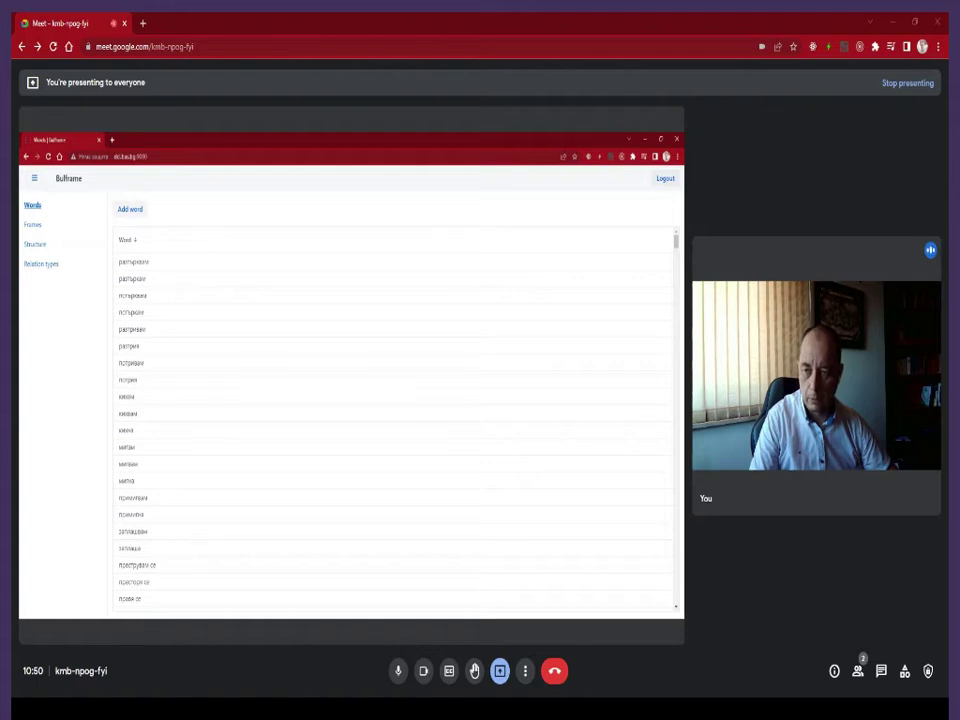
# Step: Go to the Structure page, expand the Word object and examine the POS attribute's settings and list of allowed values
pyautogui.click(35, 244)
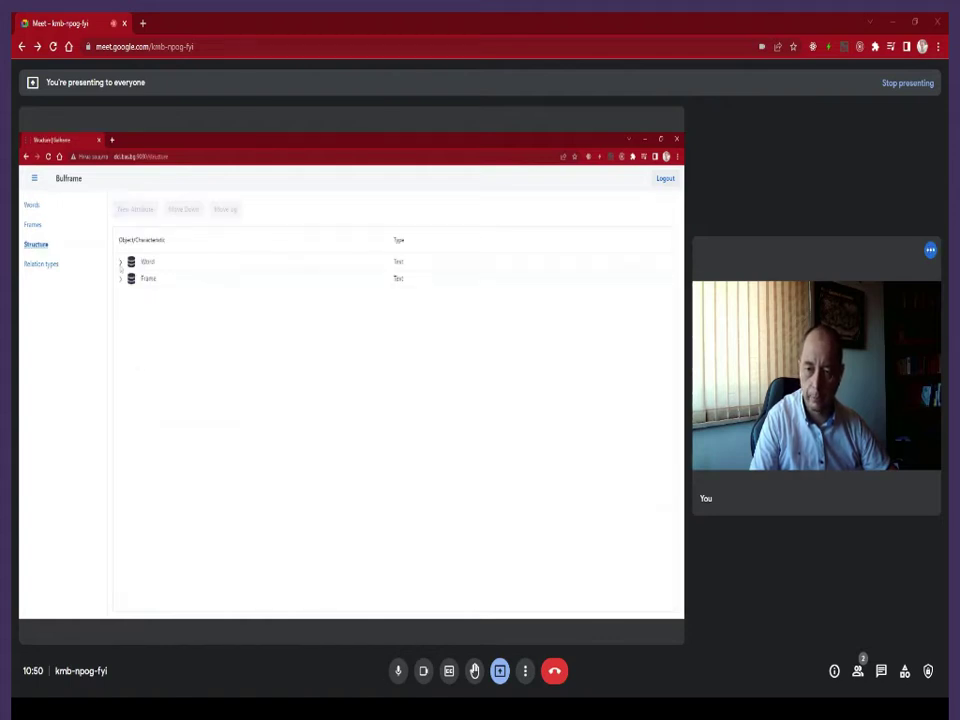
pyautogui.click(120, 263)
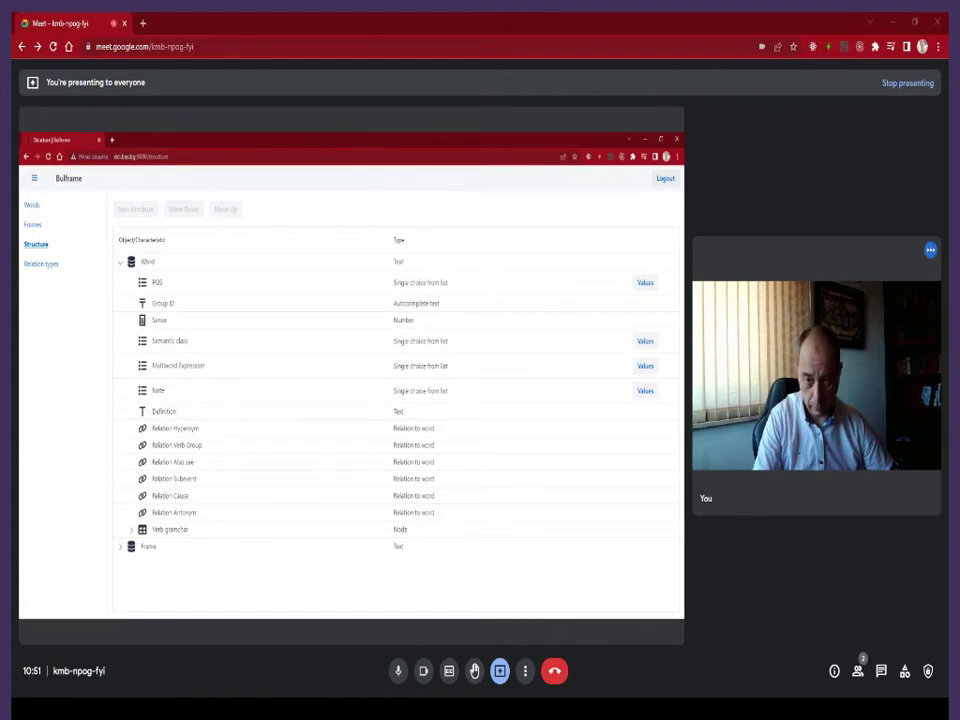
pyautogui.click(200, 283)
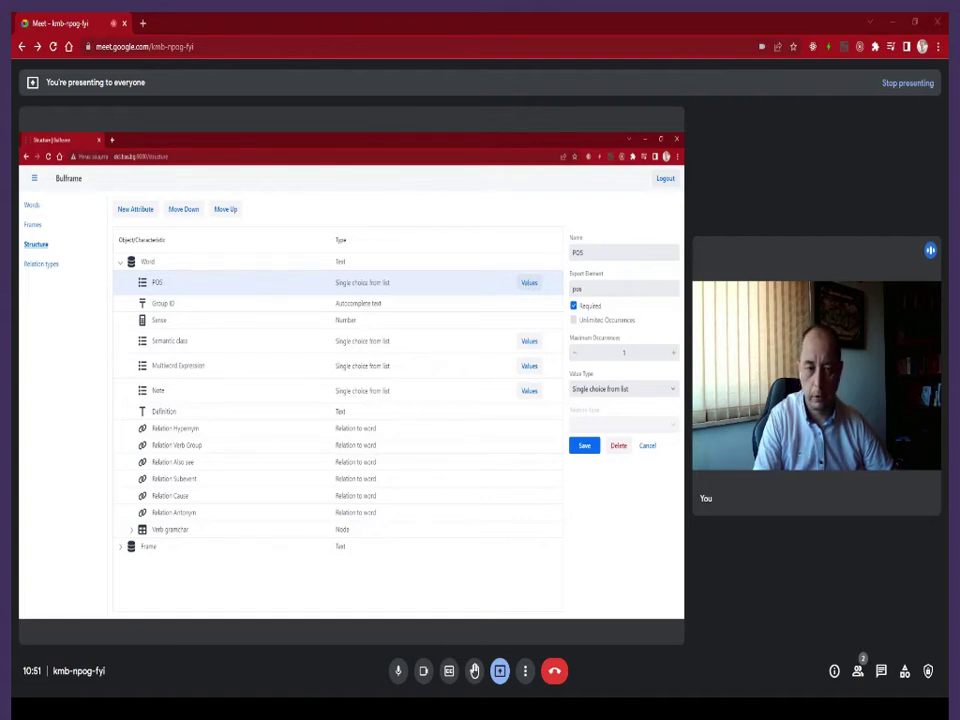
pyautogui.click(529, 282)
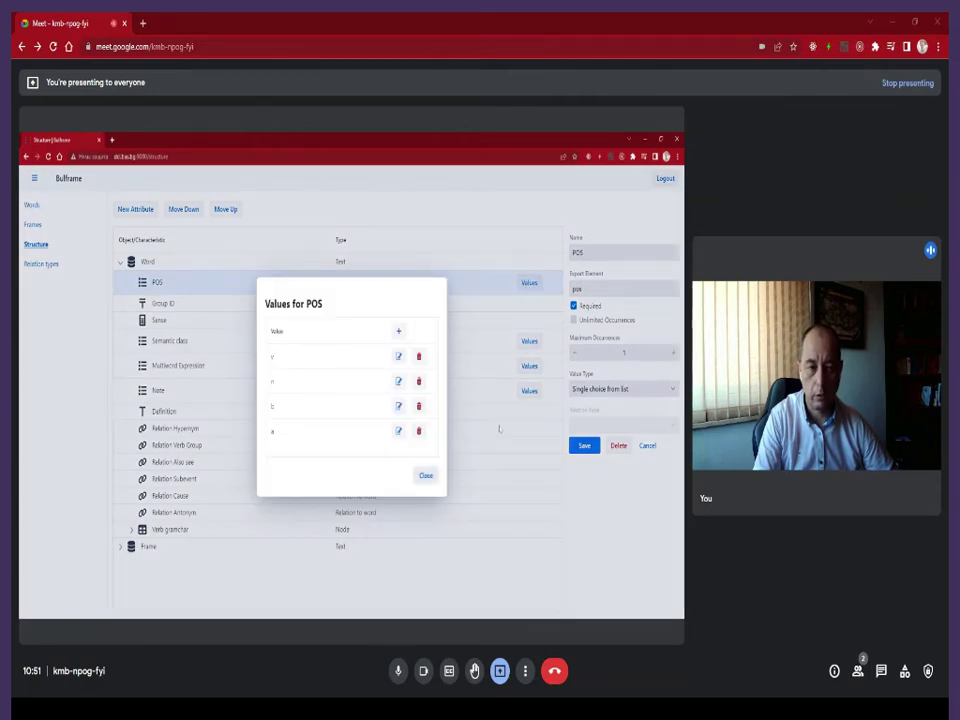
pyautogui.click(425, 475)
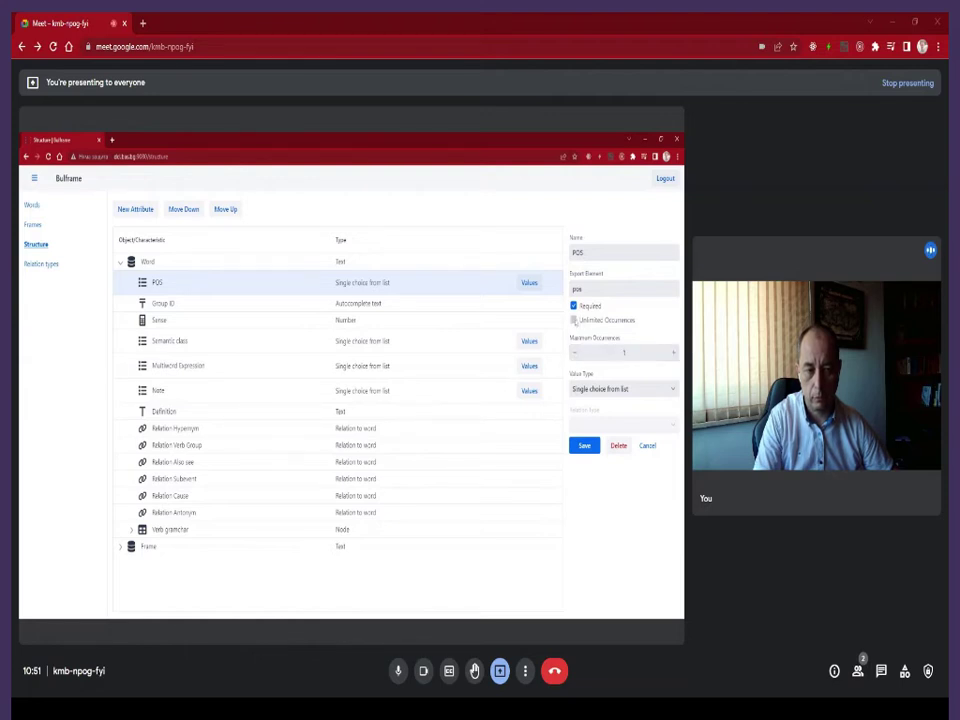
# Step: Enable unlimited occurrences for the POS attribute and switch the option back off
pyautogui.click(574, 320)
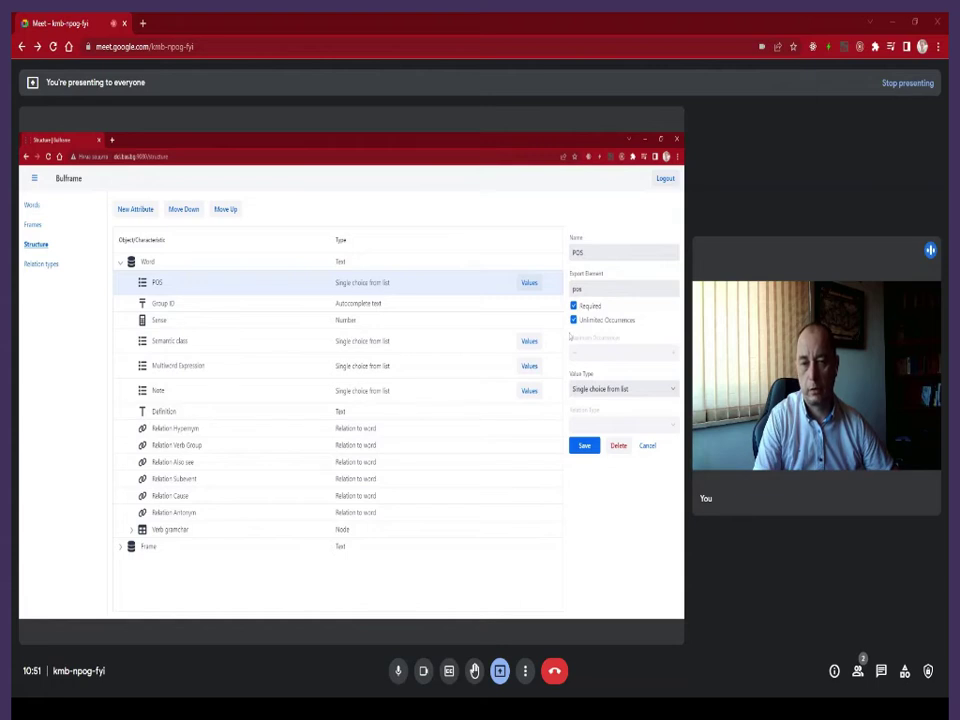
pyautogui.press('space')
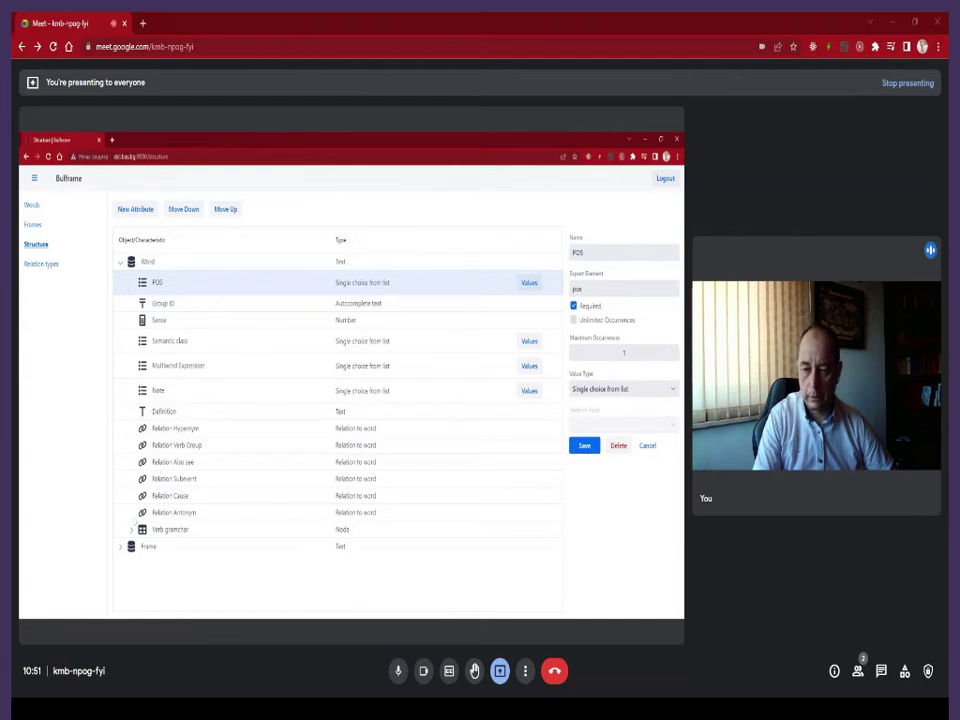
# Step: Expand the Verb gramchar node to examine its attributes, and collapse the Word object
pyautogui.click(131, 529)
pyautogui.scroll(-1, 163, 481)
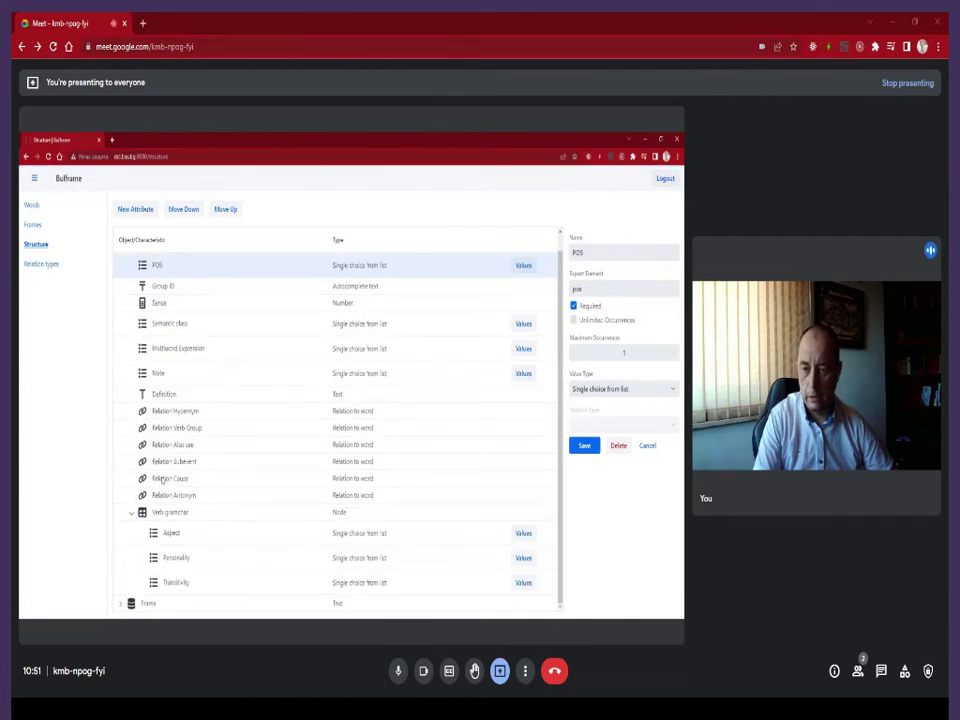
pyautogui.scroll(1, 163, 480)
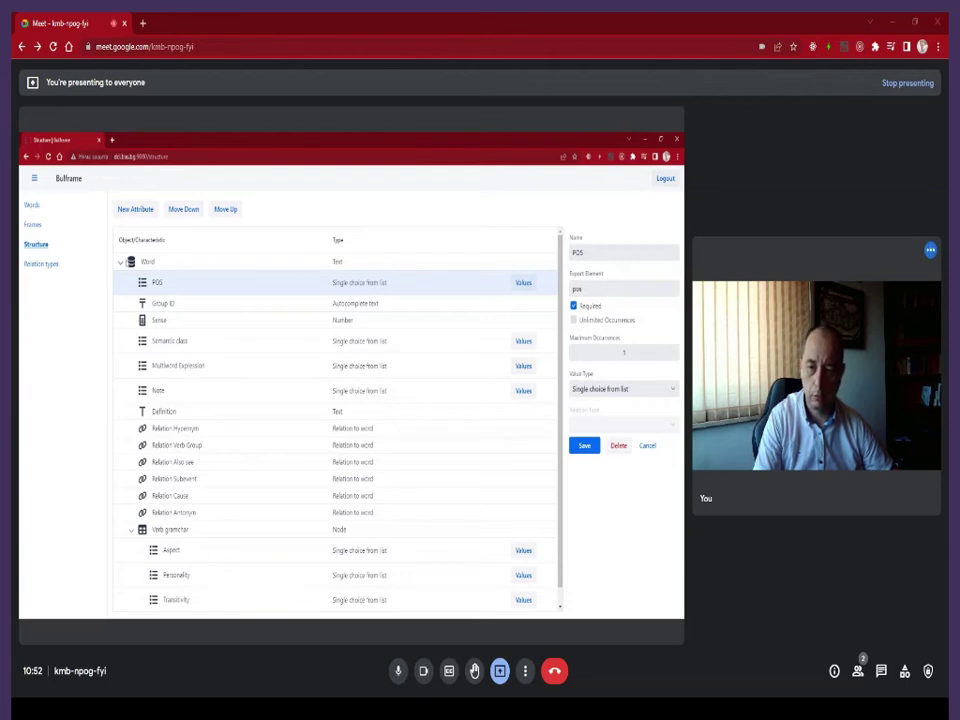
pyautogui.click(120, 262)
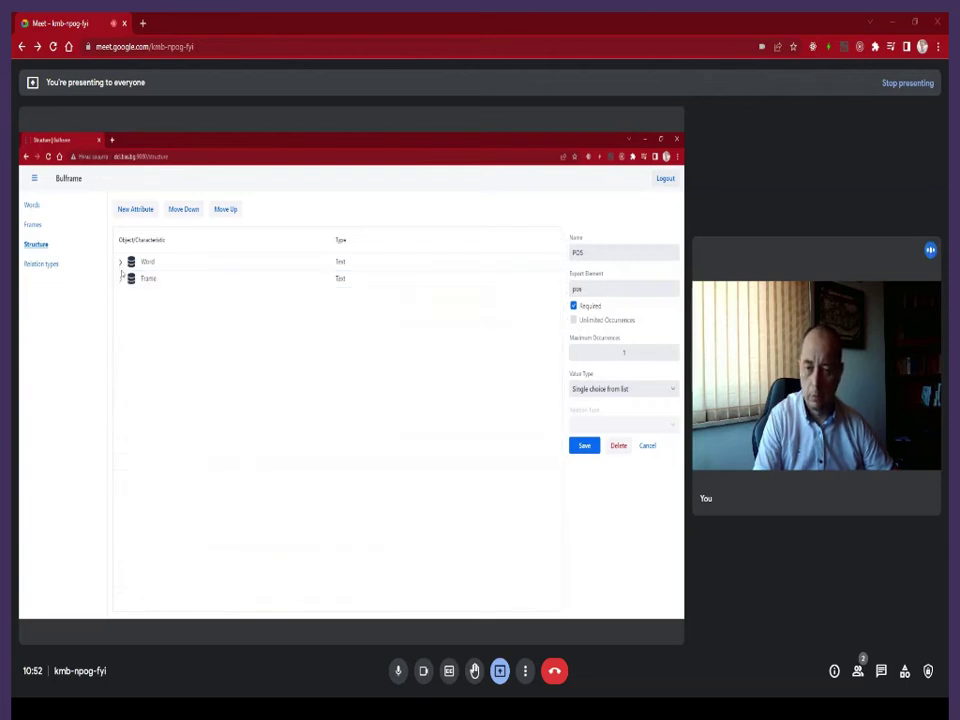
# Step: Expand the Frame object through Frame element and Syntactic category down to the NP node's attributes
pyautogui.click(120, 280)
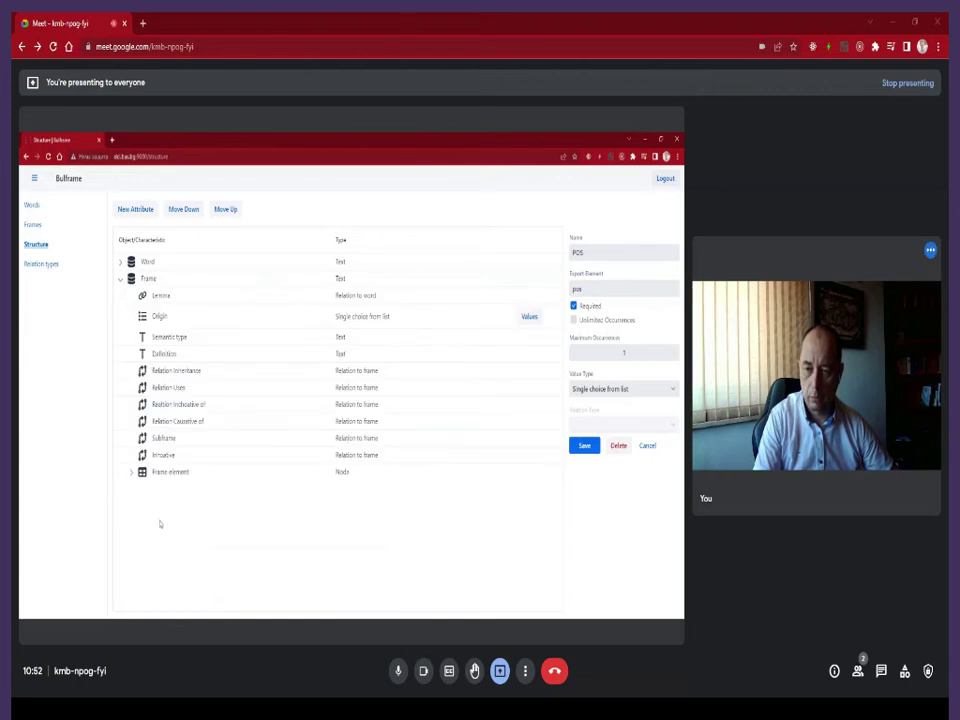
pyautogui.click(131, 476)
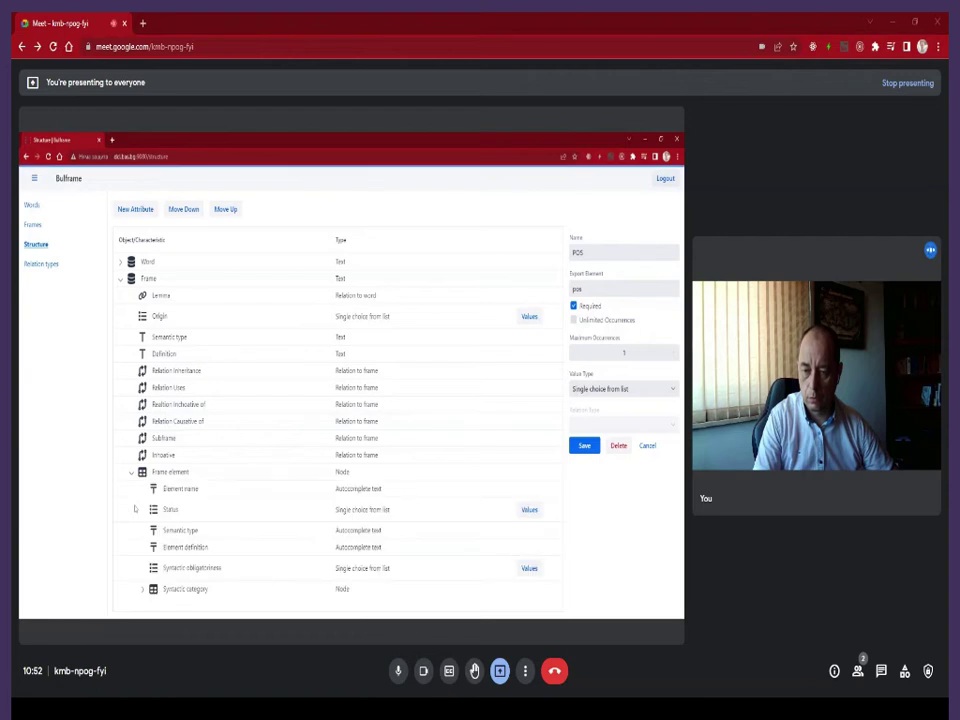
pyautogui.click(142, 589)
pyautogui.scroll(-1, 150, 560)
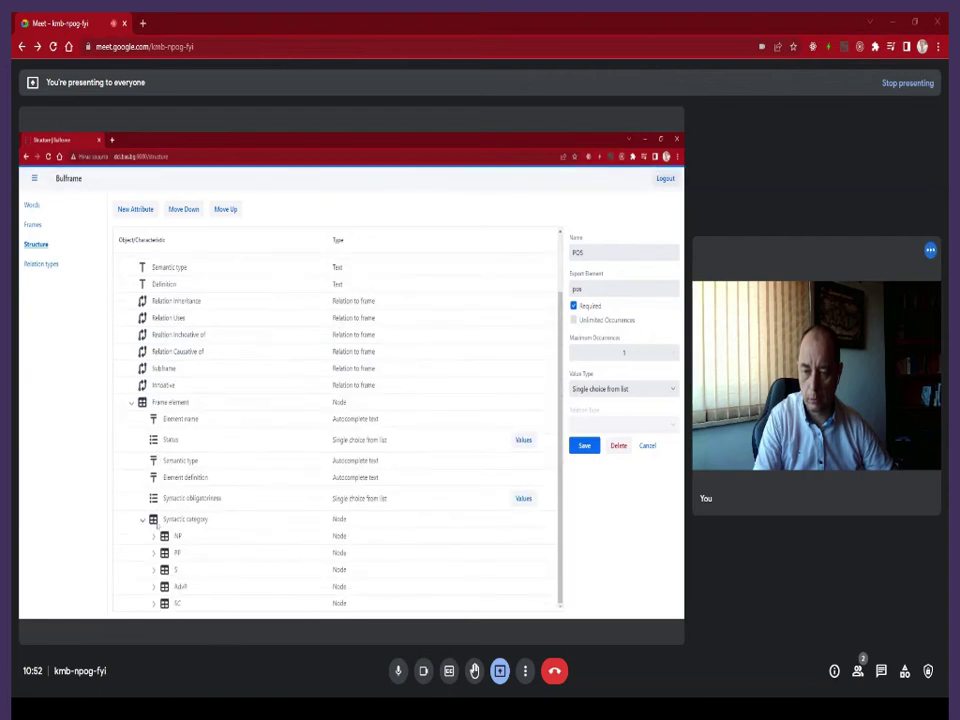
pyautogui.click(152, 536)
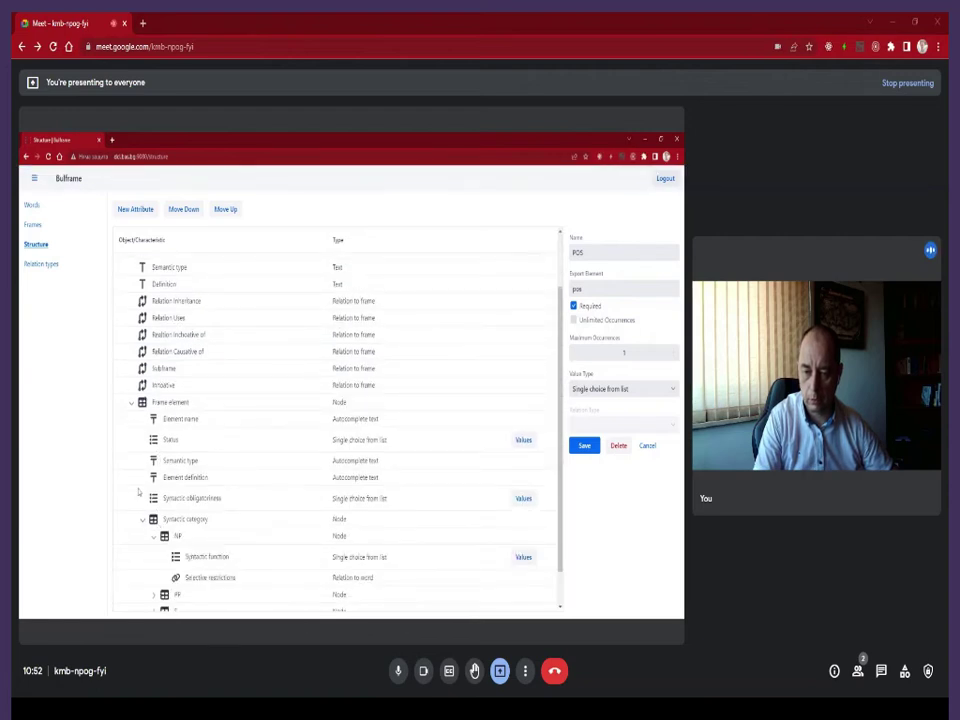
pyautogui.scroll(-1, 131, 494)
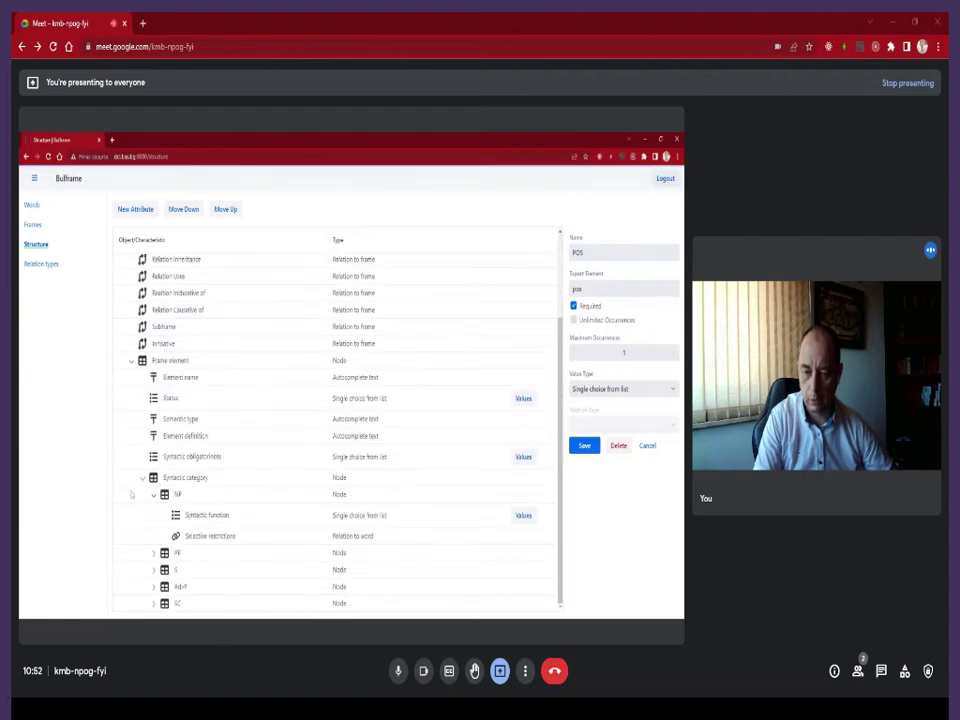
# Step: Expand the PP and S syntactic categories and the Type node under S to examine their attributes
pyautogui.click(153, 552)
pyautogui.scroll(-1, 145, 524)
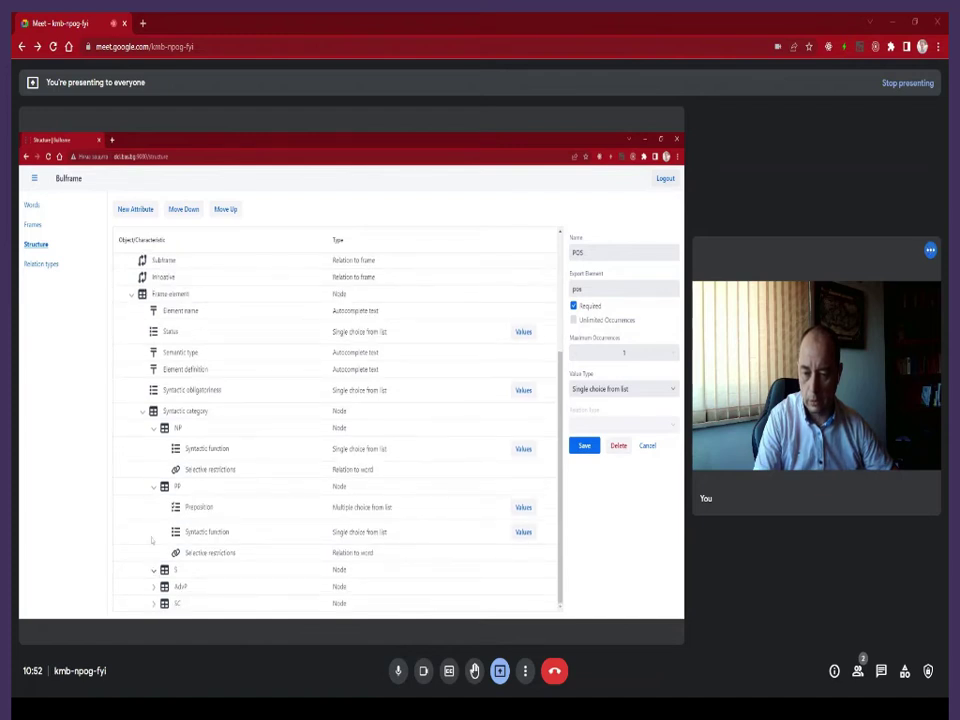
pyautogui.click(154, 569)
pyautogui.scroll(-1, 158, 568)
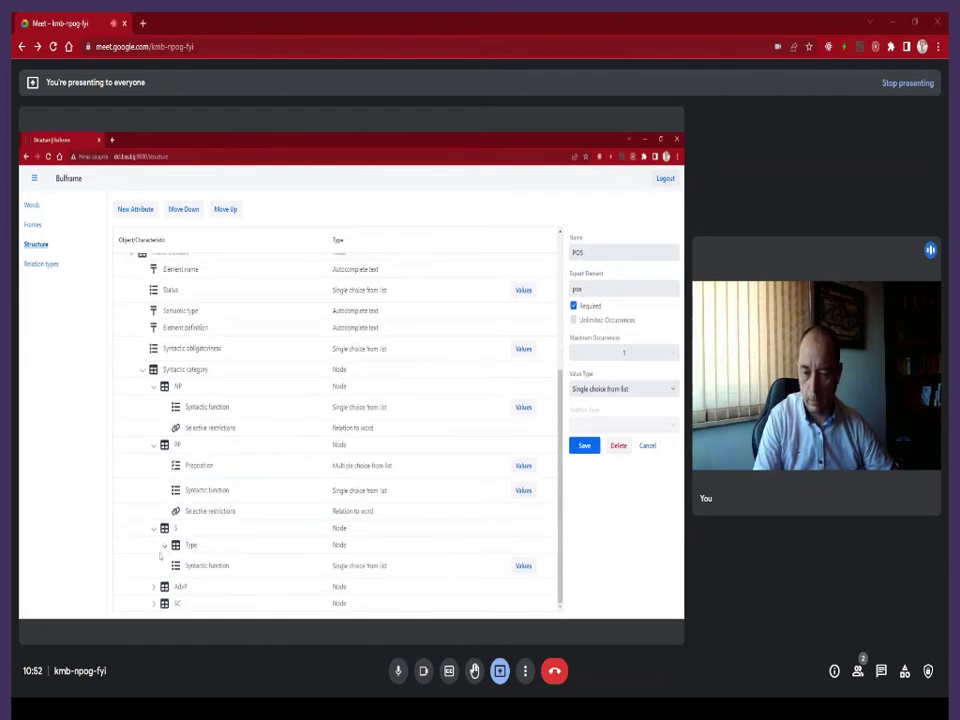
pyautogui.click(165, 545)
pyautogui.scroll(-1, 253, 520)
pyautogui.scroll(-1, 253, 515)
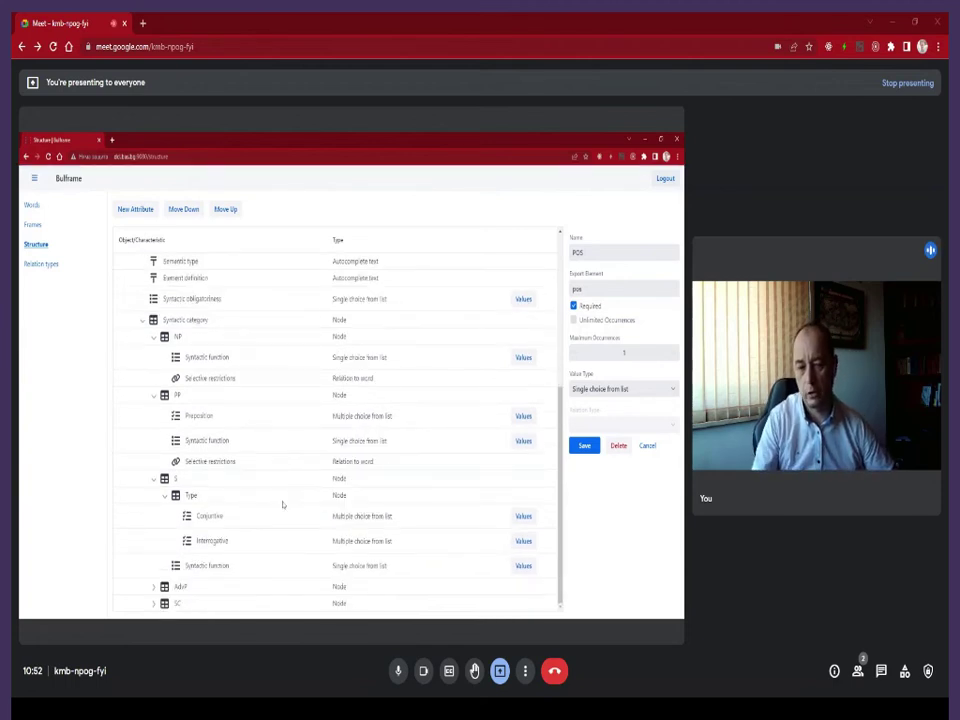
# Step: Collapse the Frame object, and briefly expand and collapse the Word object in the structure tree
pyautogui.scroll(3, 291, 491)
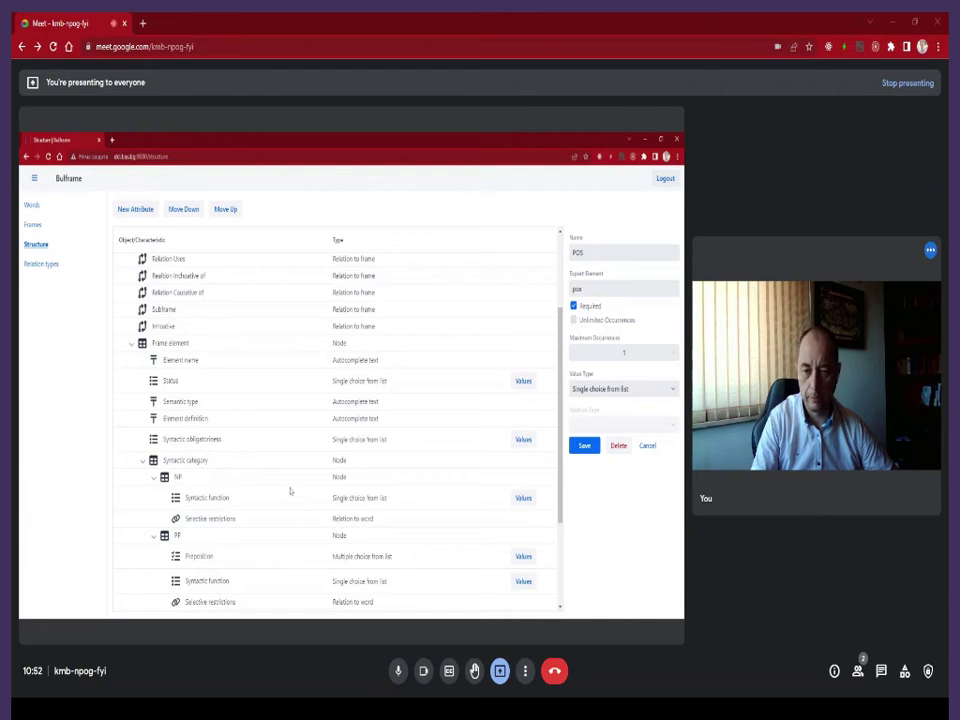
pyautogui.scroll(3, 291, 489)
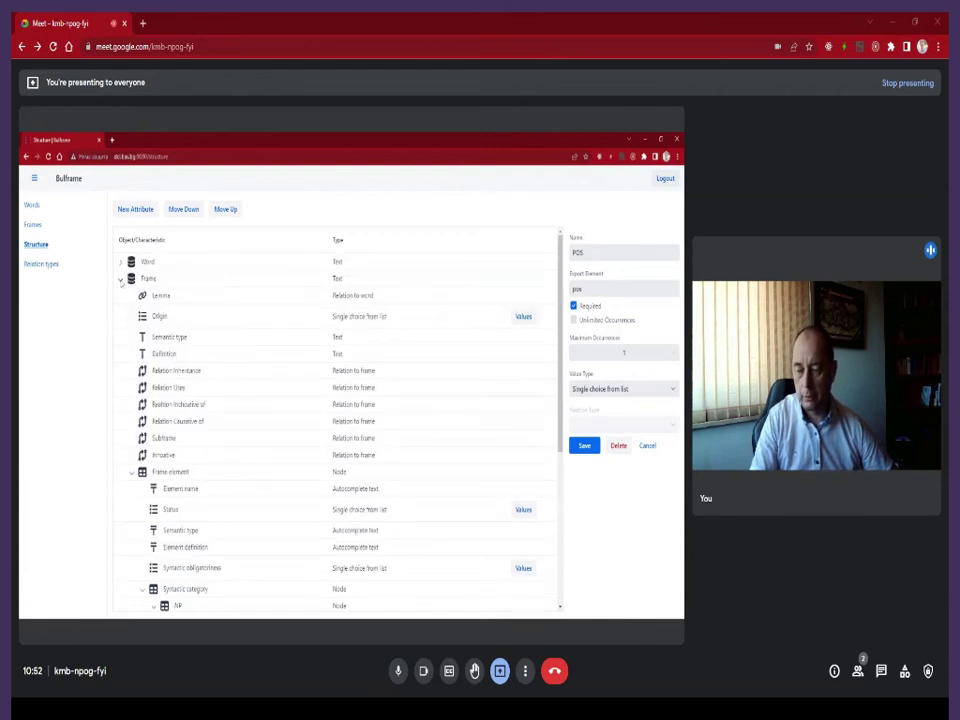
pyautogui.click(121, 280)
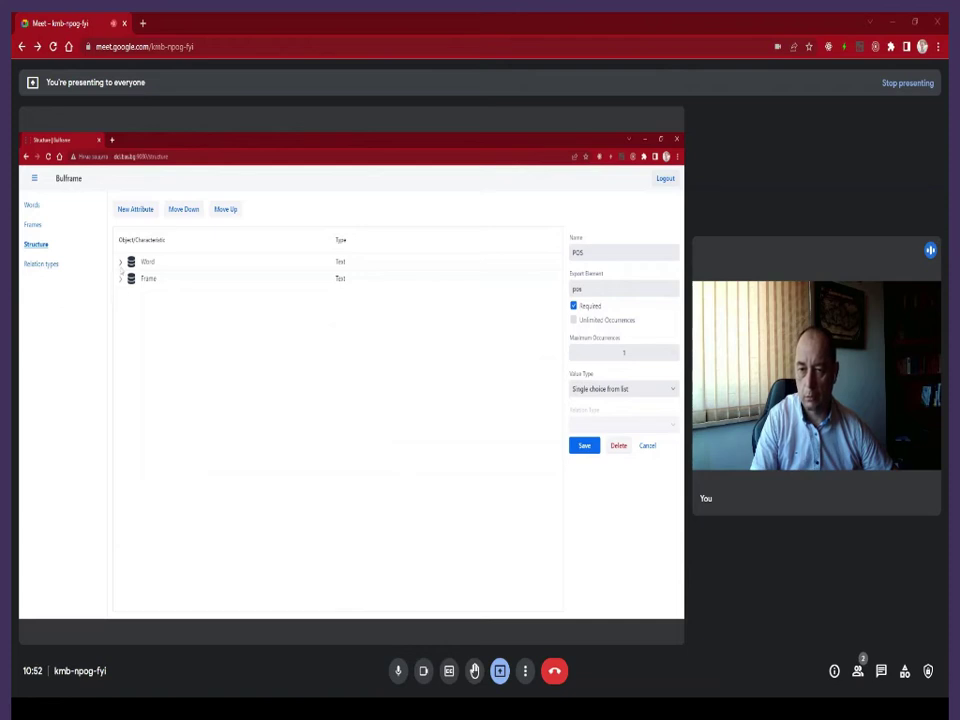
pyautogui.click(120, 263)
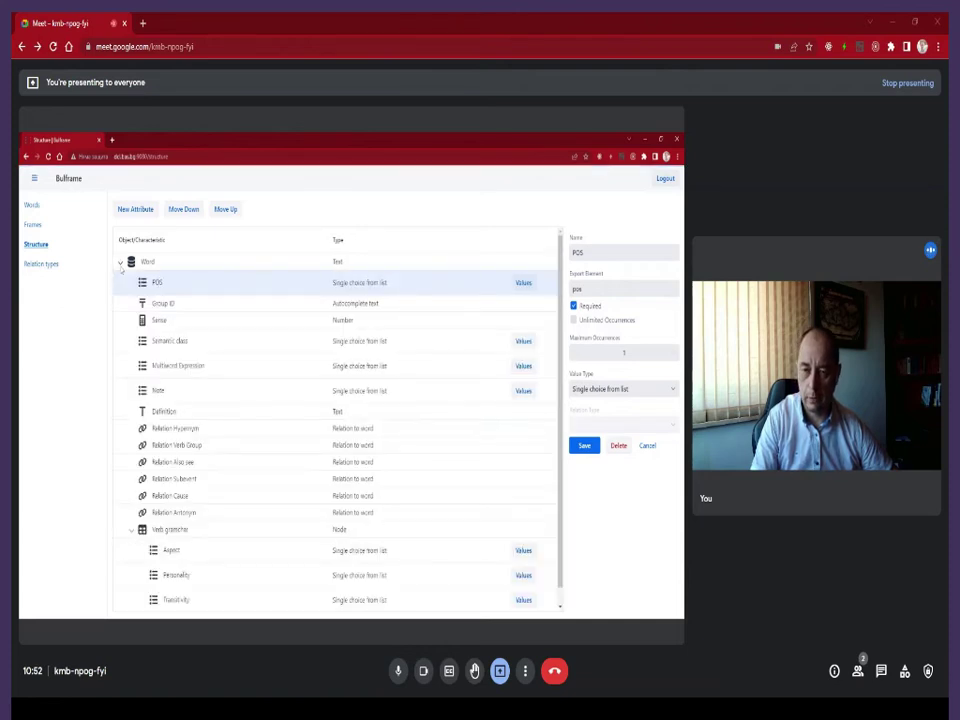
pyautogui.click(120, 263)
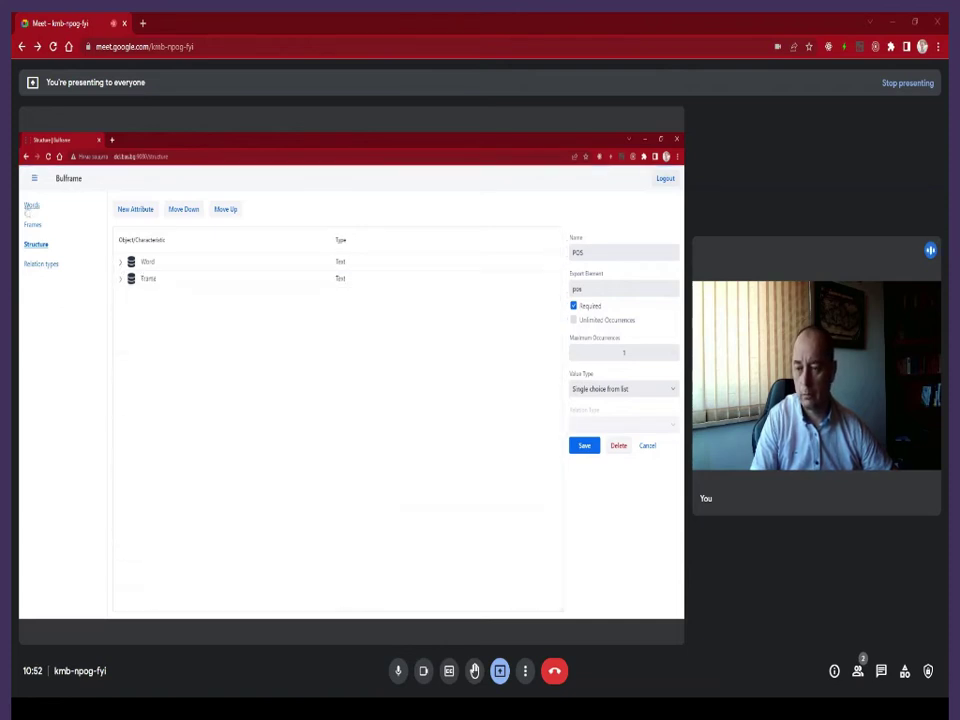
# Step: Open the word разтривам from the Words list and examine all its characteristics, including relations and Verb gramchar
pyautogui.click(31, 206)
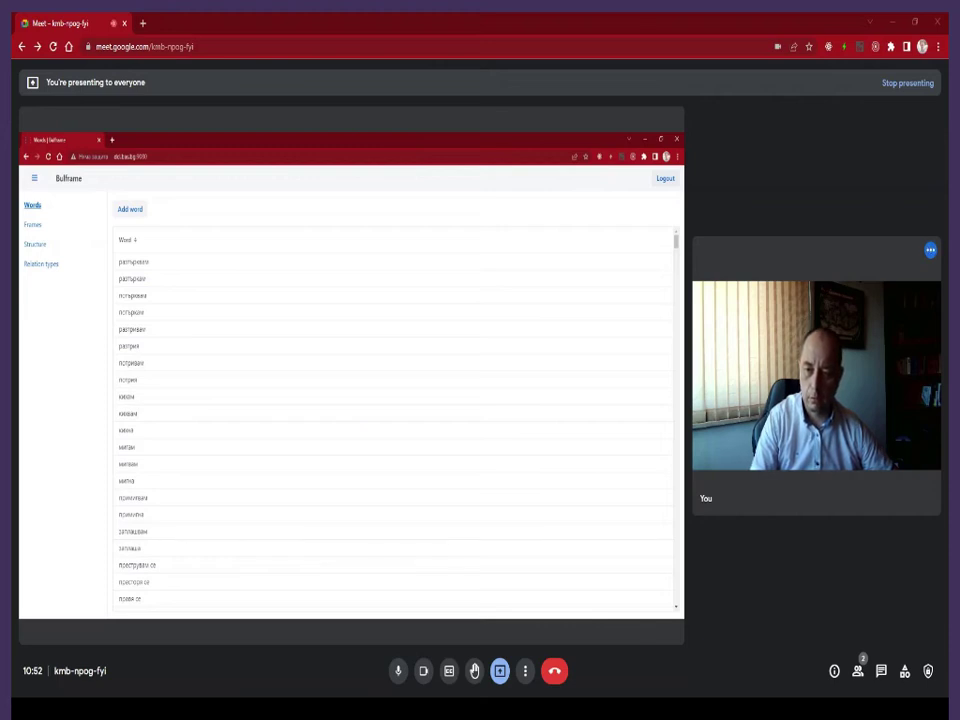
pyautogui.click(195, 329)
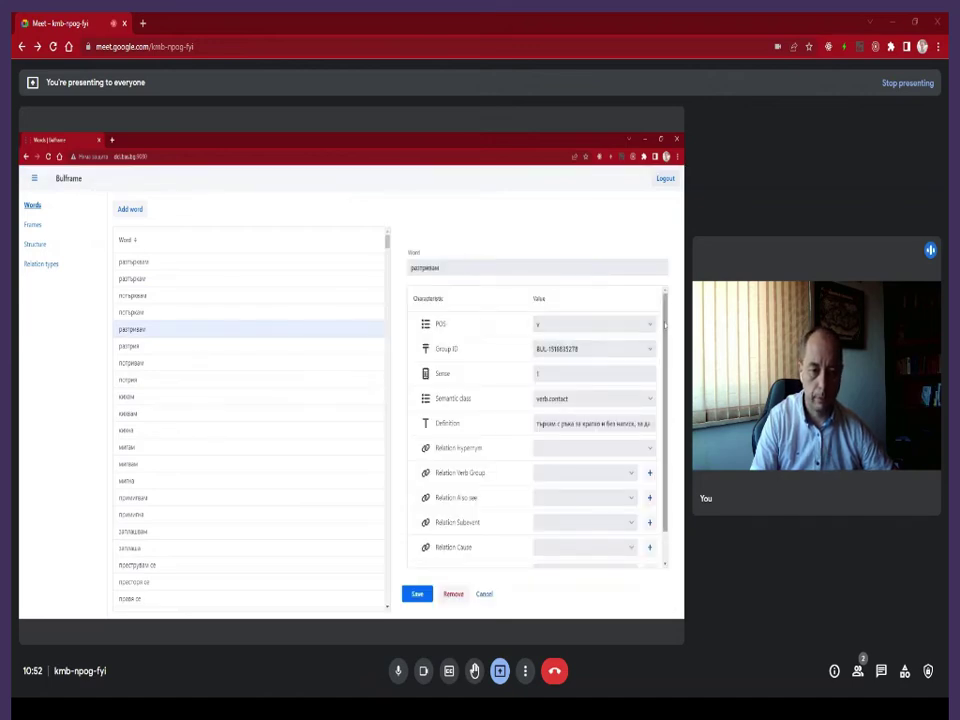
pyautogui.scroll(-1, 660, 328)
pyautogui.scroll(-1, 662, 330)
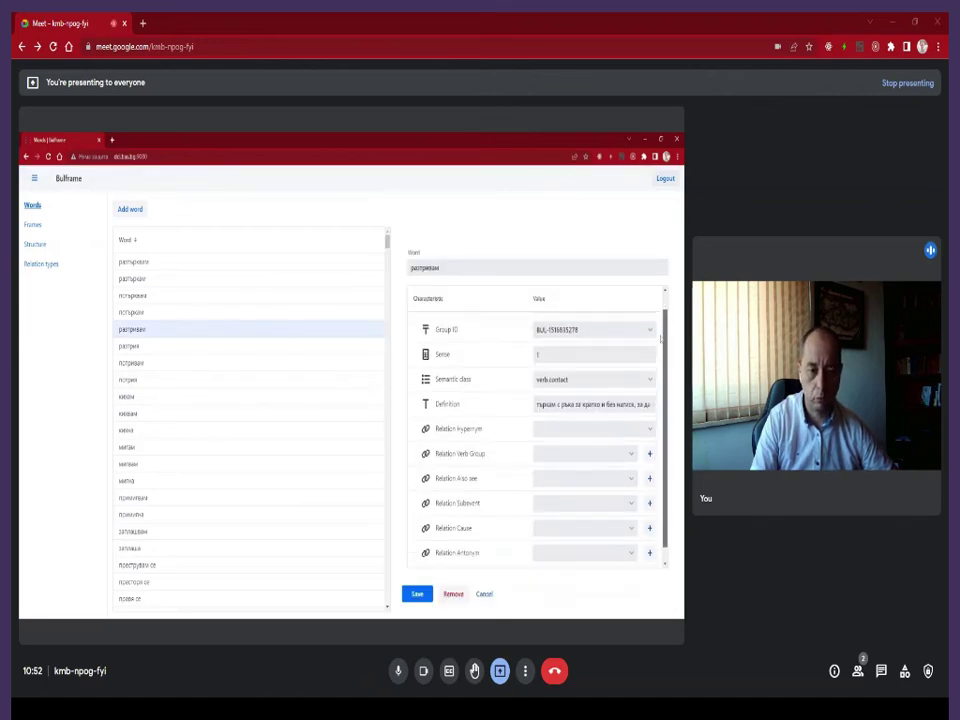
pyautogui.scroll(2, 662, 325)
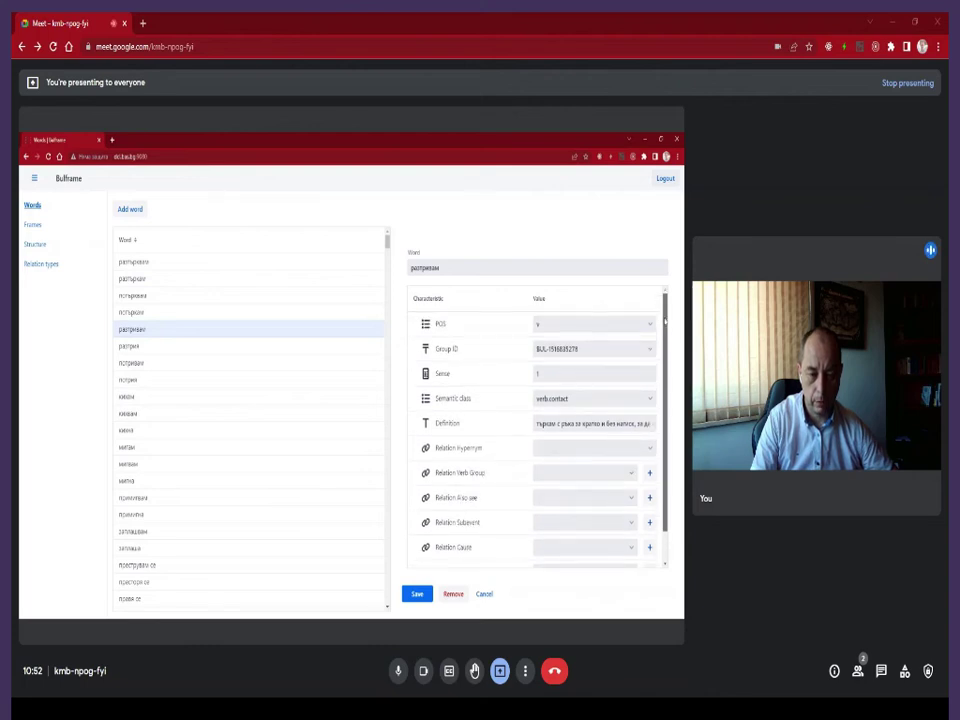
pyautogui.scroll(-1, 662, 330)
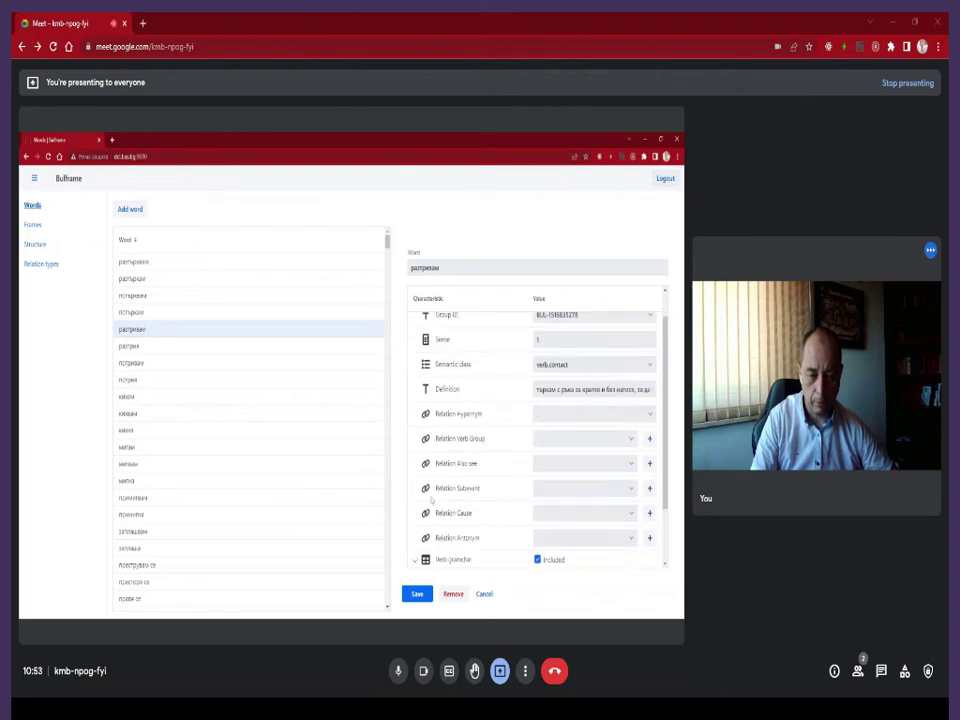
pyautogui.scroll(-2, 416, 545)
pyautogui.scroll(3, 431, 500)
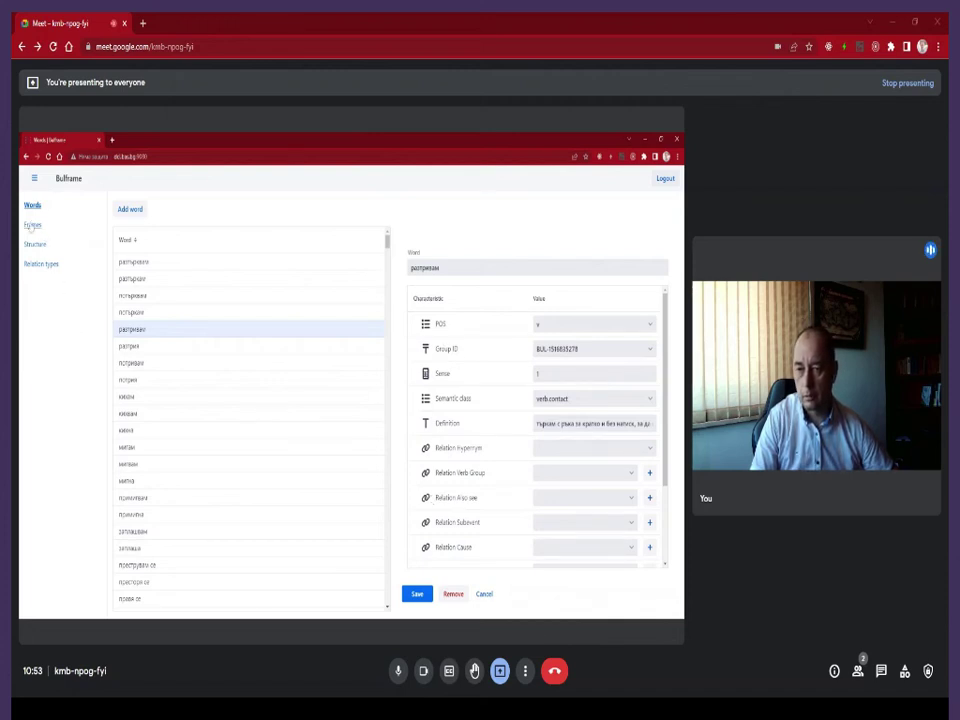
# Step: Start a new frame and set its Lemma to издишвам and its Origin to FrameNet
pyautogui.click(31, 226)
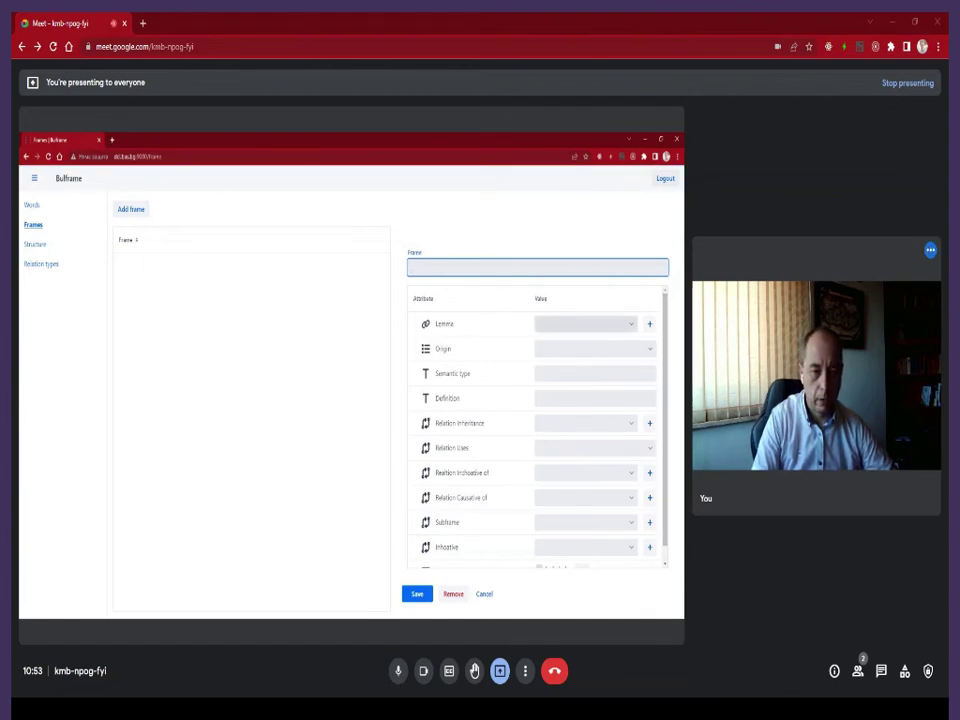
pyautogui.click(628, 325)
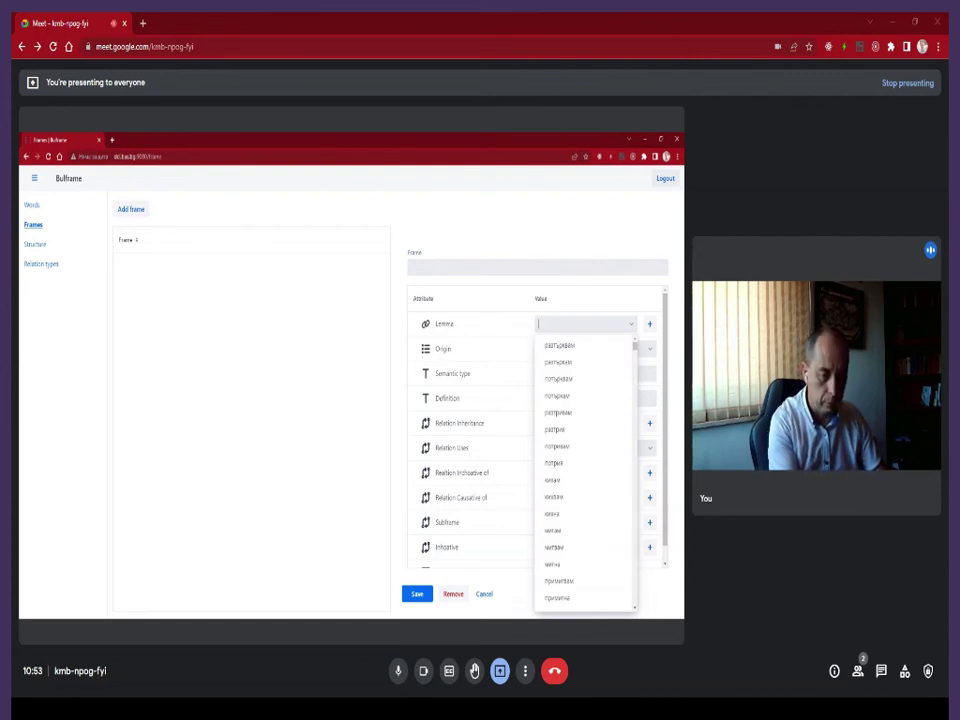
pyautogui.write('язд')
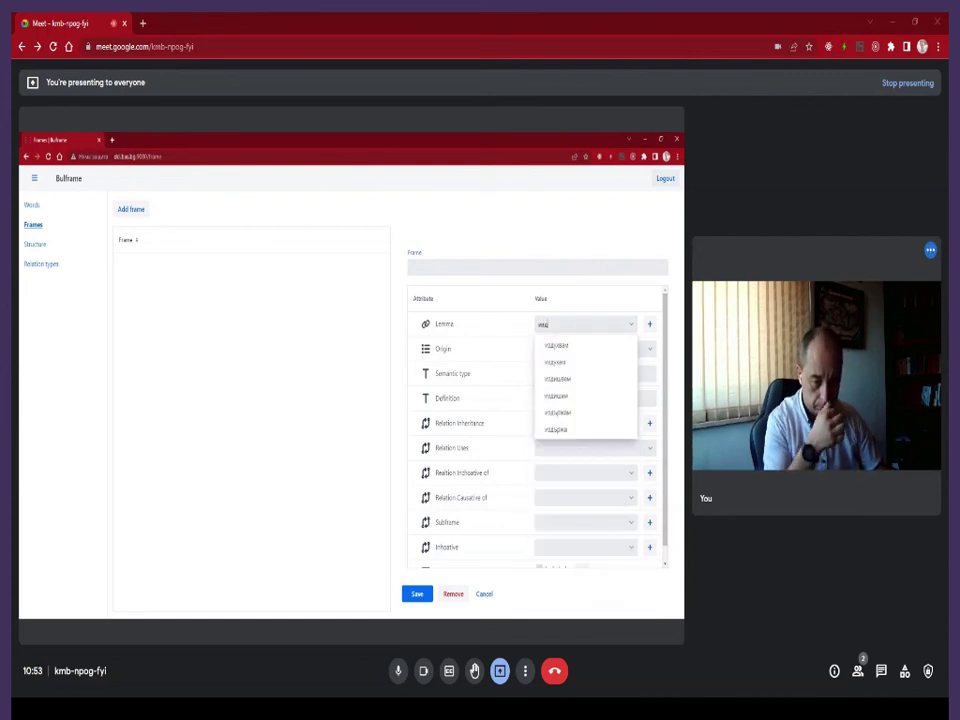
pyautogui.click(579, 381)
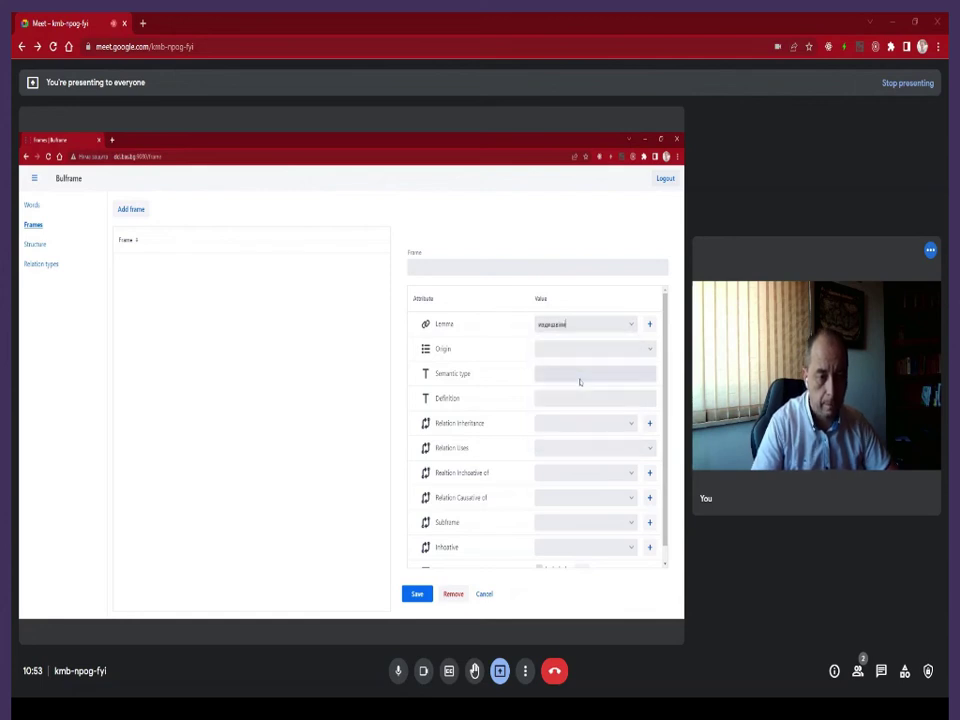
pyautogui.click(648, 349)
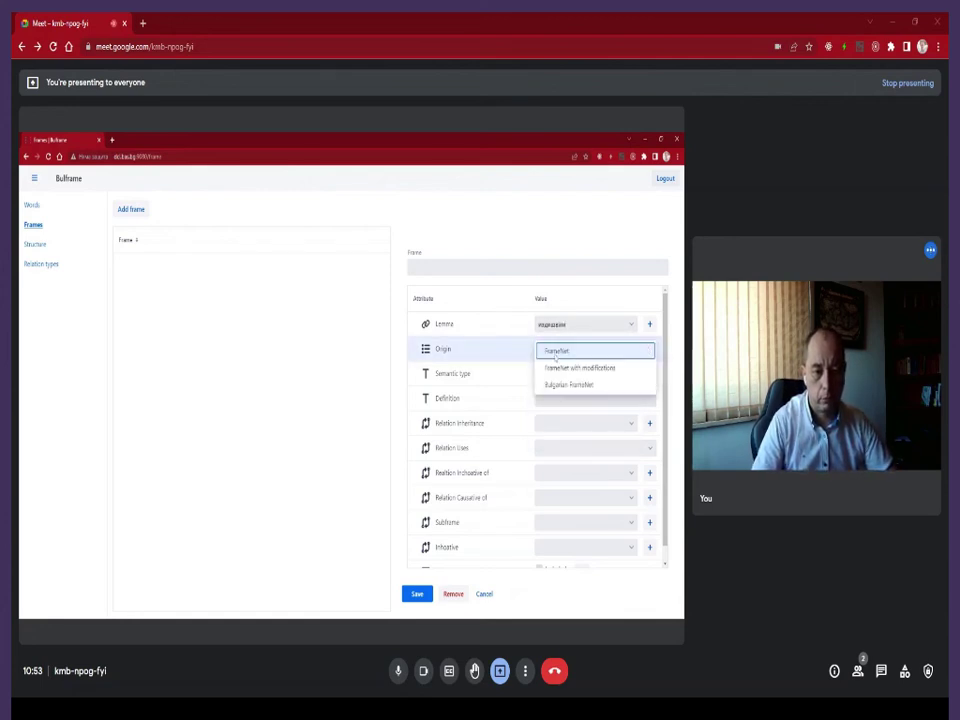
pyautogui.click(557, 354)
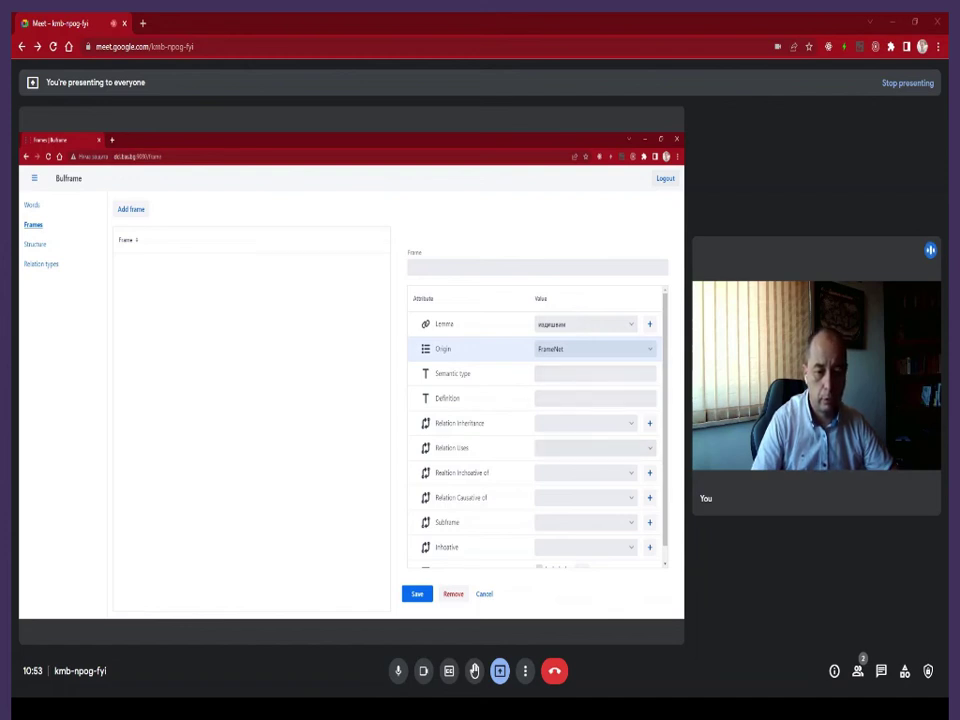
# Step: Expand Frame element down to the NP syntactic category's attributes and mark Frame element as included in the new frame
pyautogui.scroll(-1, 554, 453)
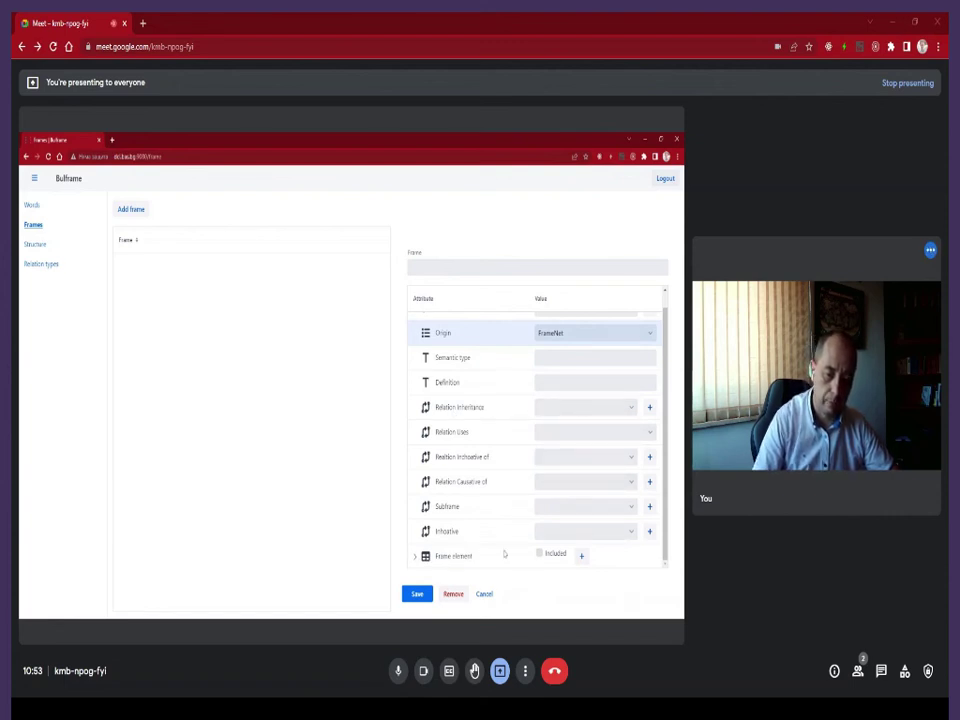
pyautogui.click(540, 554)
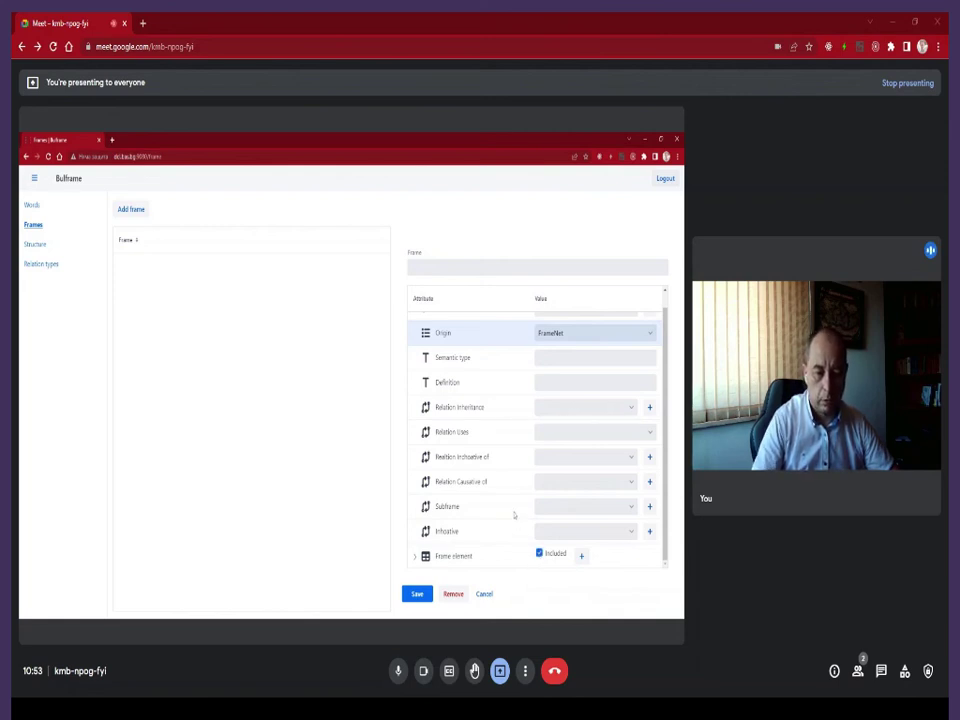
pyautogui.click(540, 553)
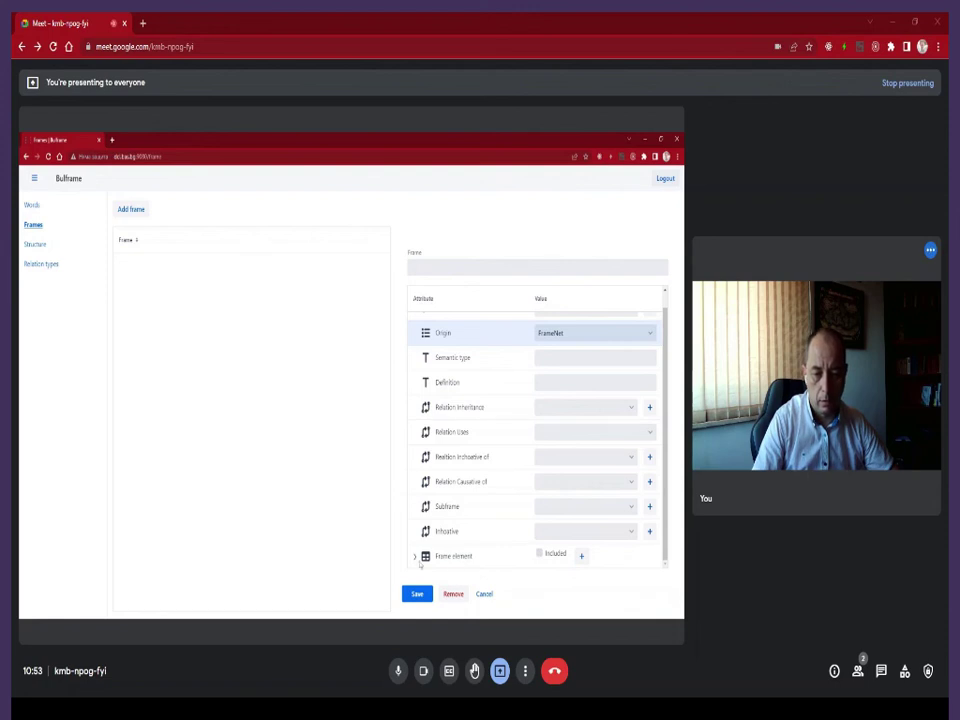
pyautogui.click(414, 556)
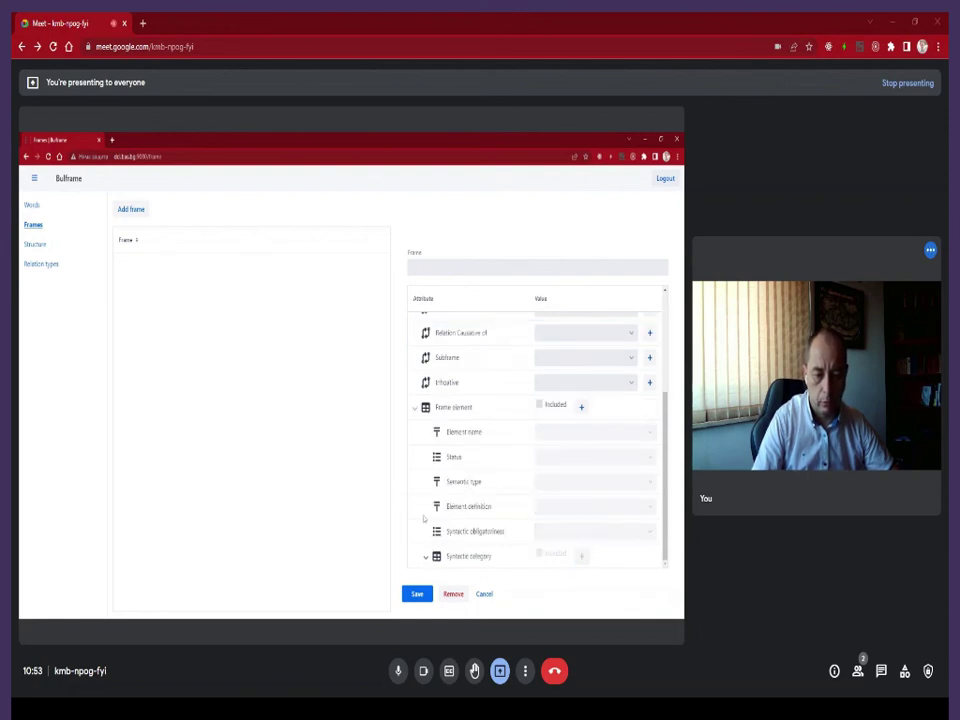
pyautogui.scroll(-2, 423, 518)
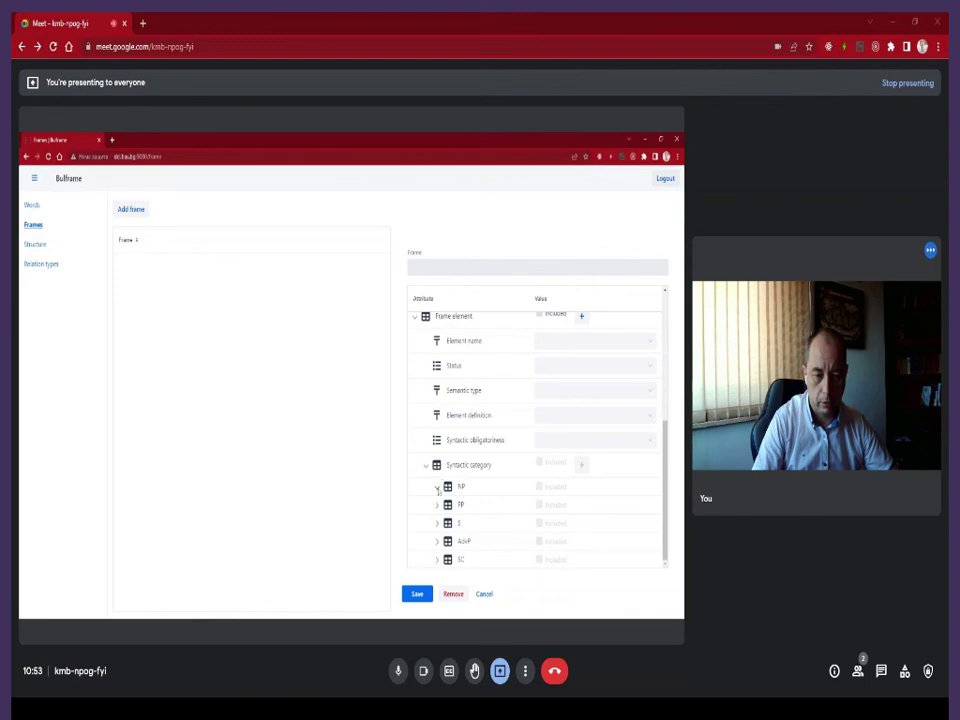
pyautogui.click(465, 500)
pyautogui.scroll(3, 520, 450)
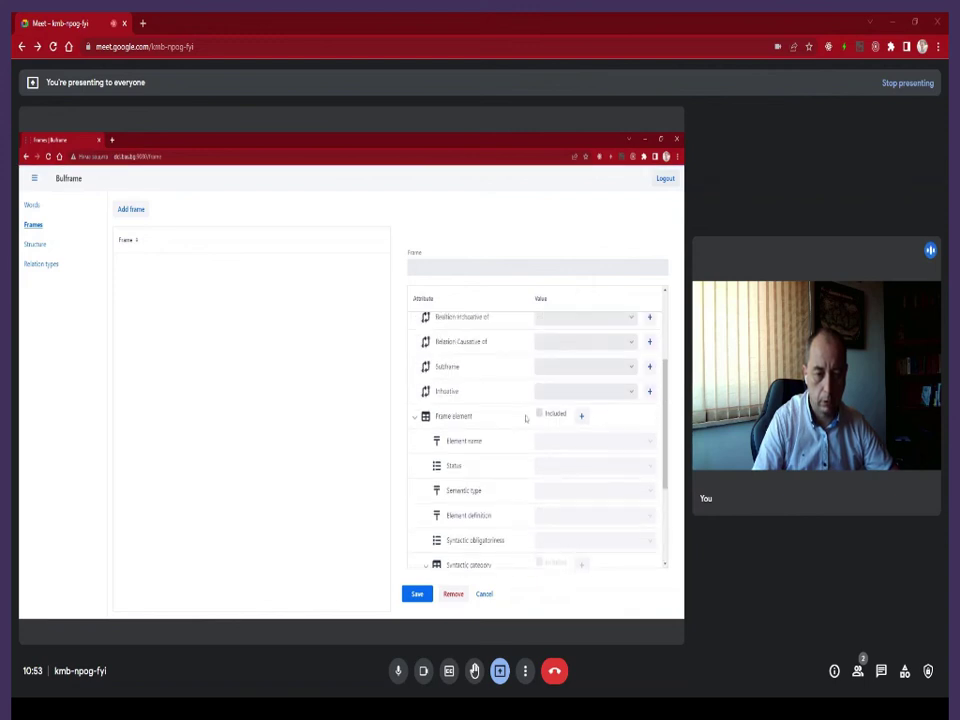
pyautogui.click(539, 413)
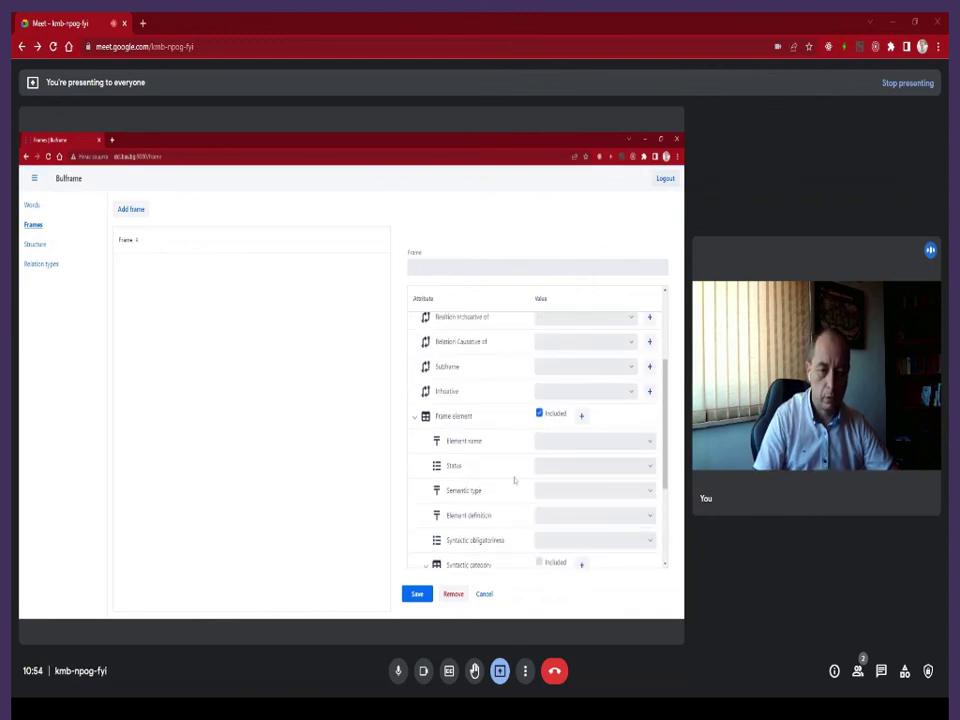
# Step: Examine the included Frame element's attributes and its NP syntactic category, and collapse Syntactic category
pyautogui.scroll(-1, 514, 480)
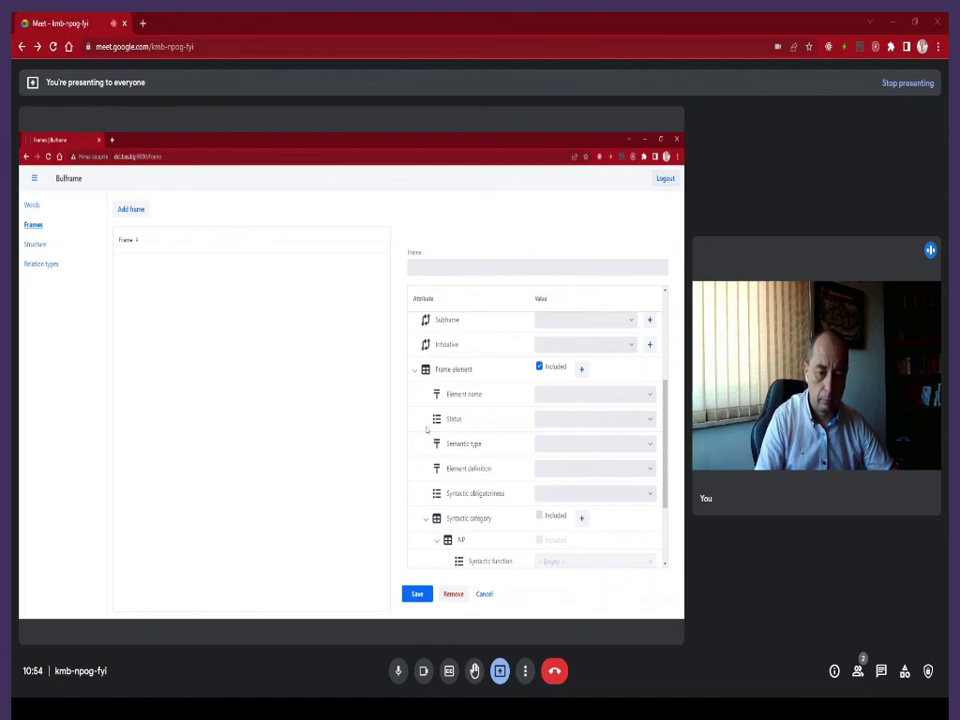
pyautogui.scroll(-2, 490, 440)
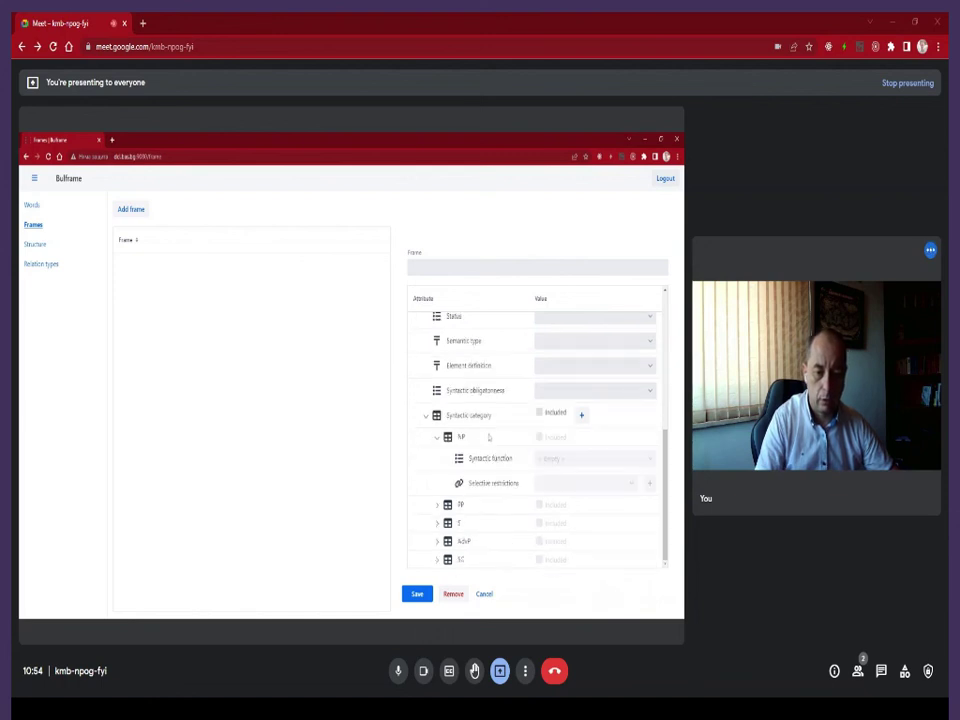
pyautogui.scroll(3, 475, 415)
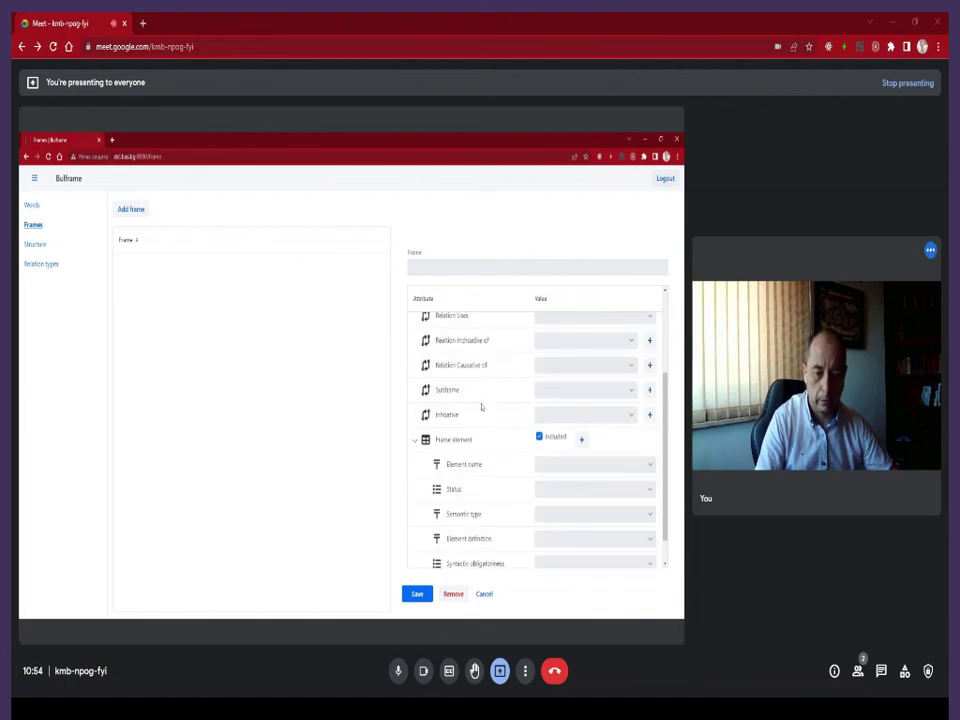
pyautogui.scroll(2, 490, 424)
pyautogui.scroll(-2, 491, 425)
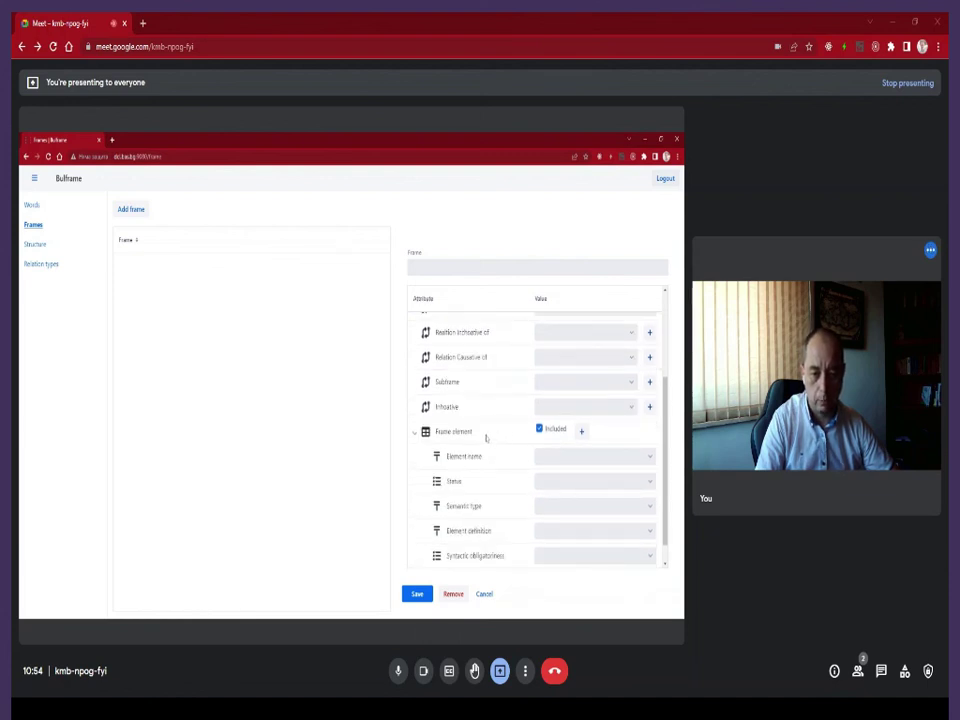
pyautogui.scroll(-1, 490, 440)
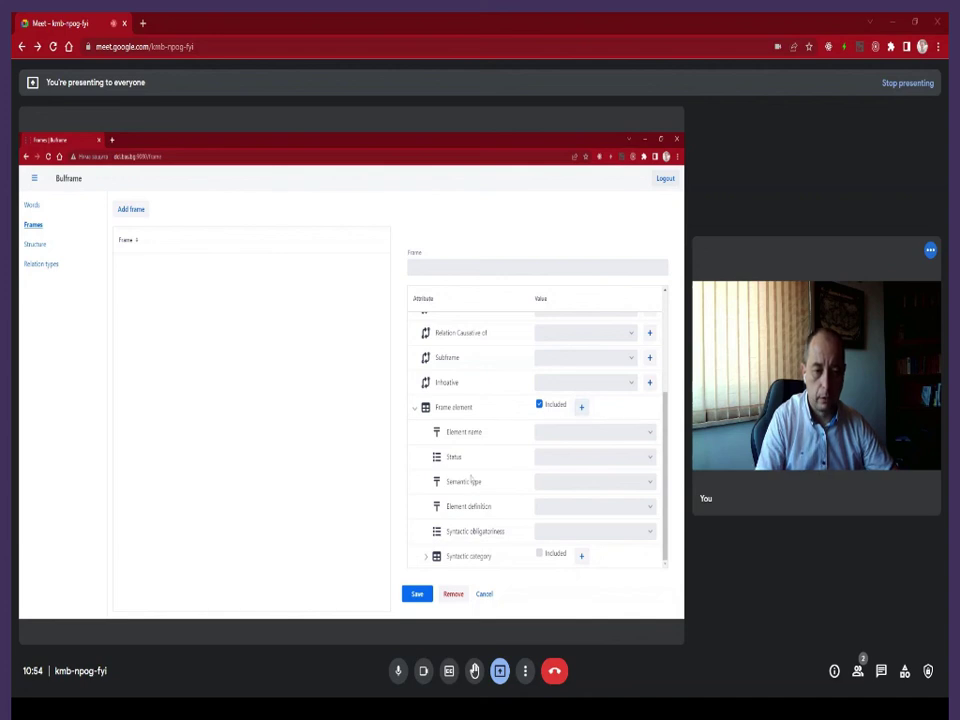
# Step: Add a second Frame element, expand it down to its syntactic categories, and cancel the new frame
pyautogui.scroll(-3, 411, 483)
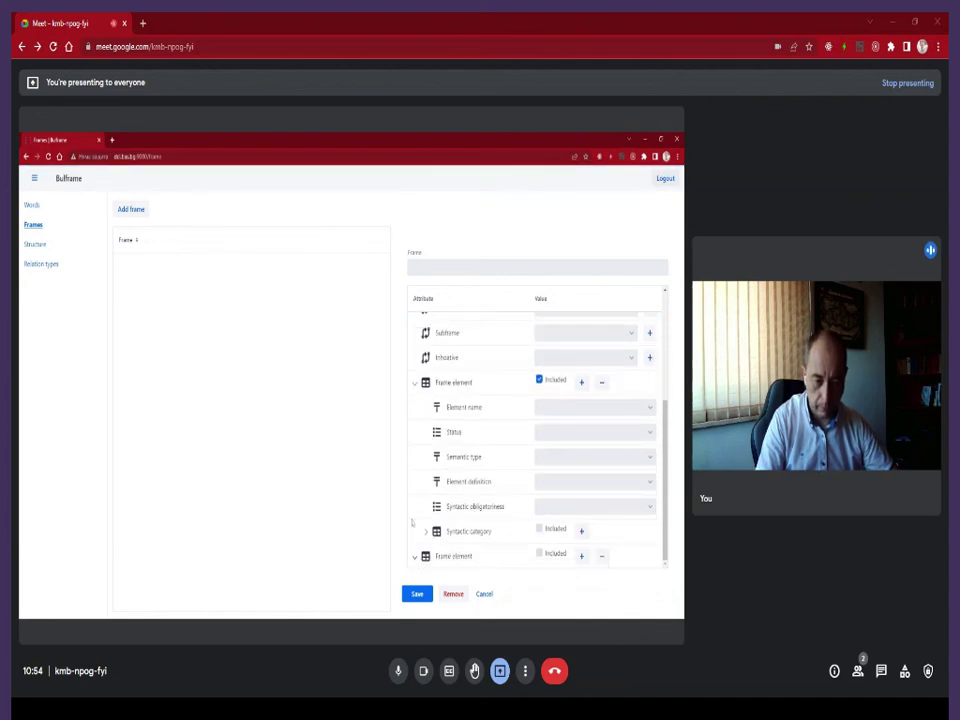
pyautogui.scroll(-3, 411, 518)
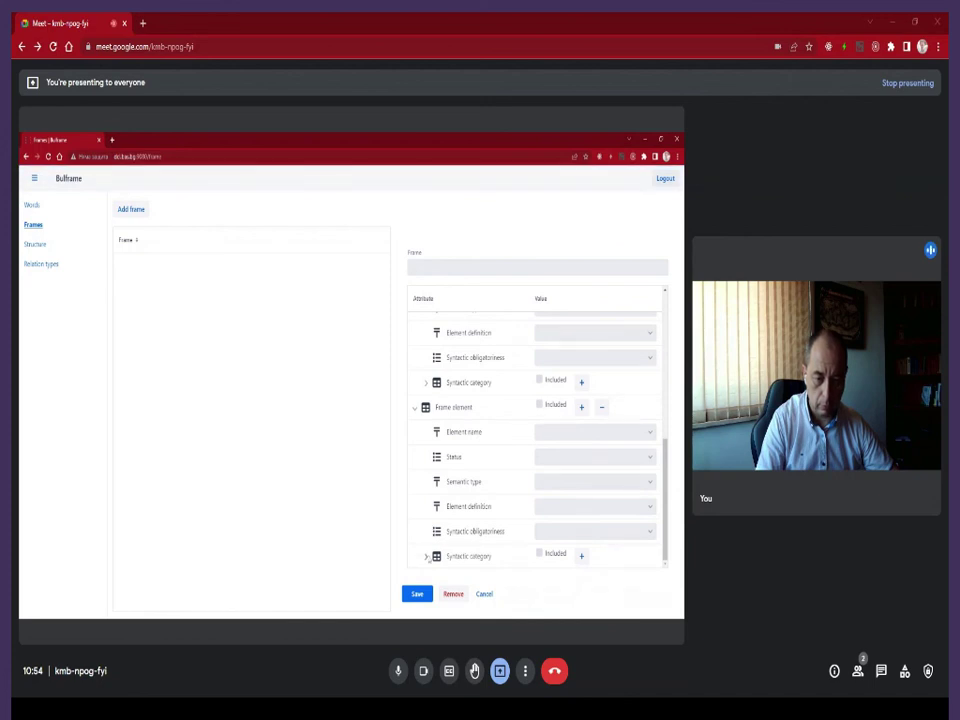
pyautogui.scroll(-2, 424, 520)
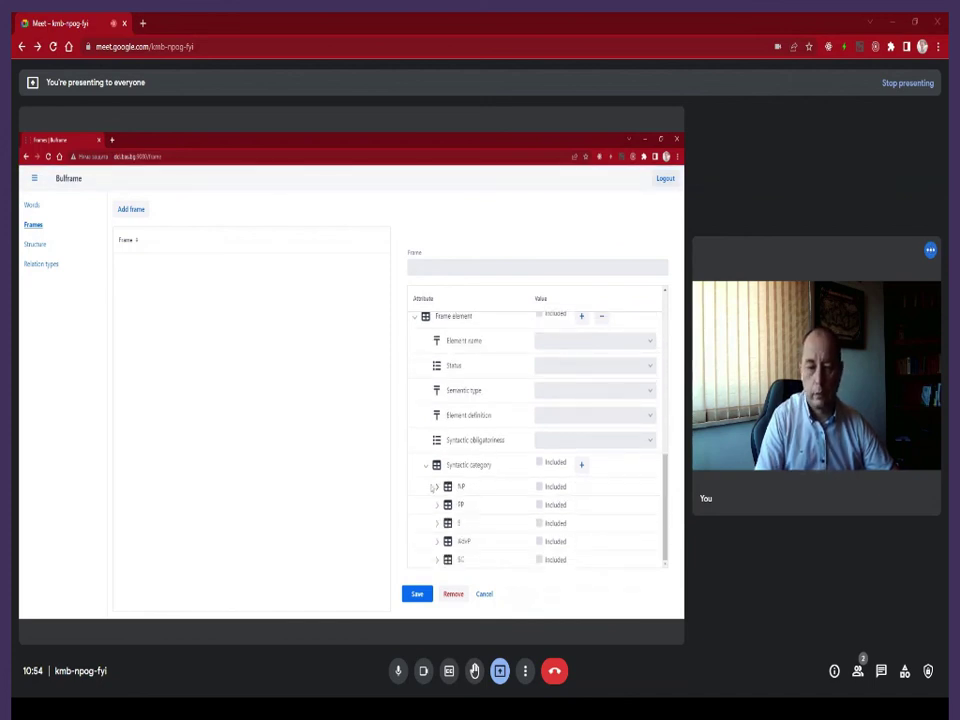
pyautogui.click(487, 596)
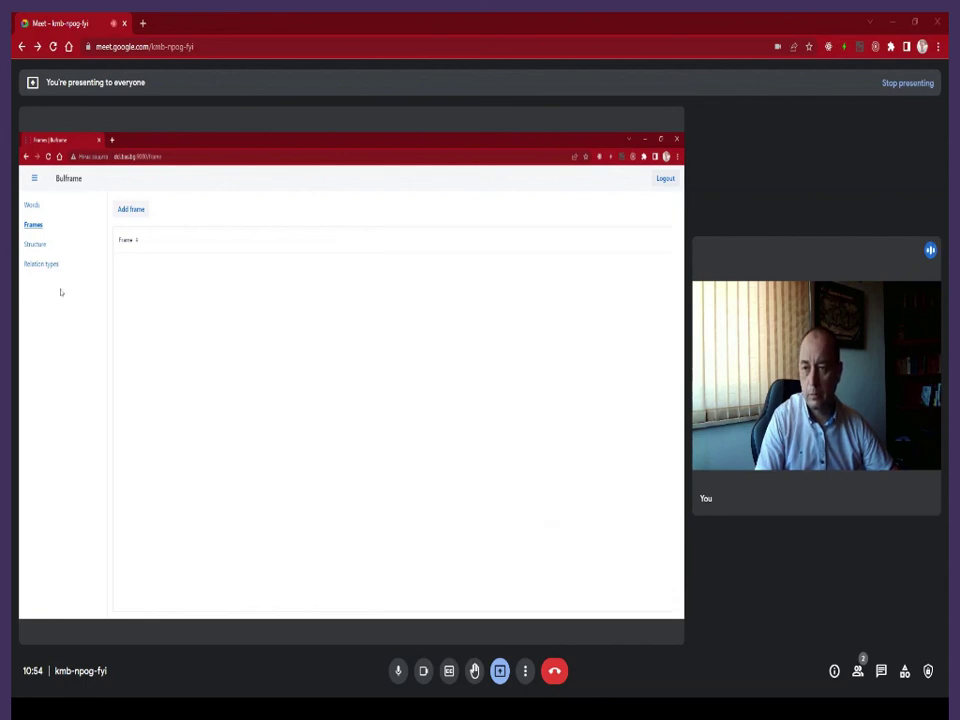
# Step: Expand the Word object in the structure, view the blank form for a new Word attribute, and cancel it
pyautogui.click(34, 247)
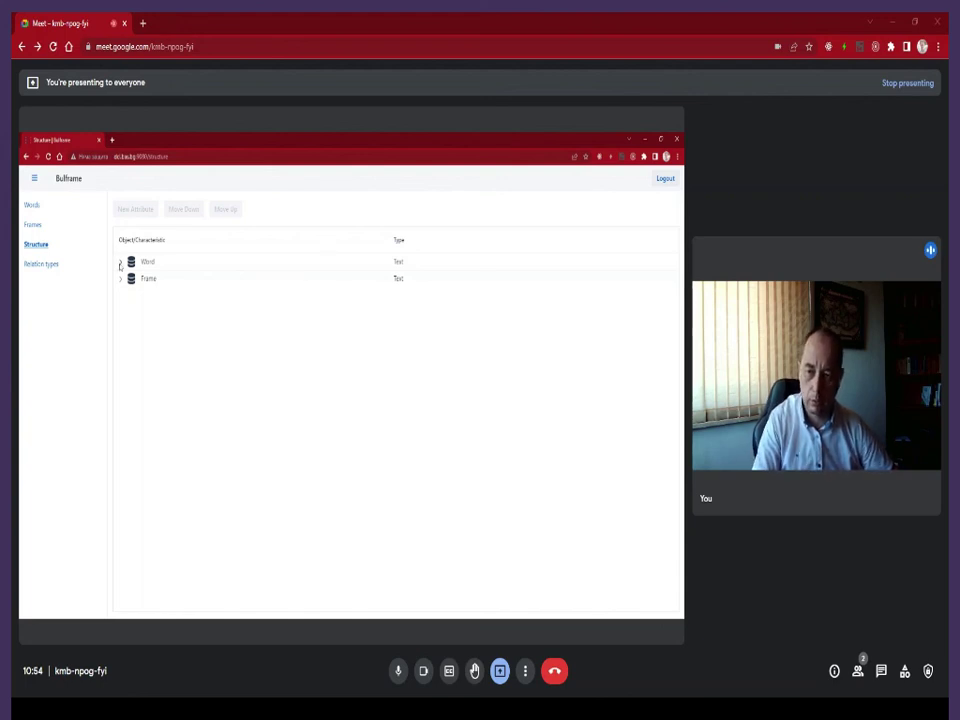
pyautogui.click(120, 263)
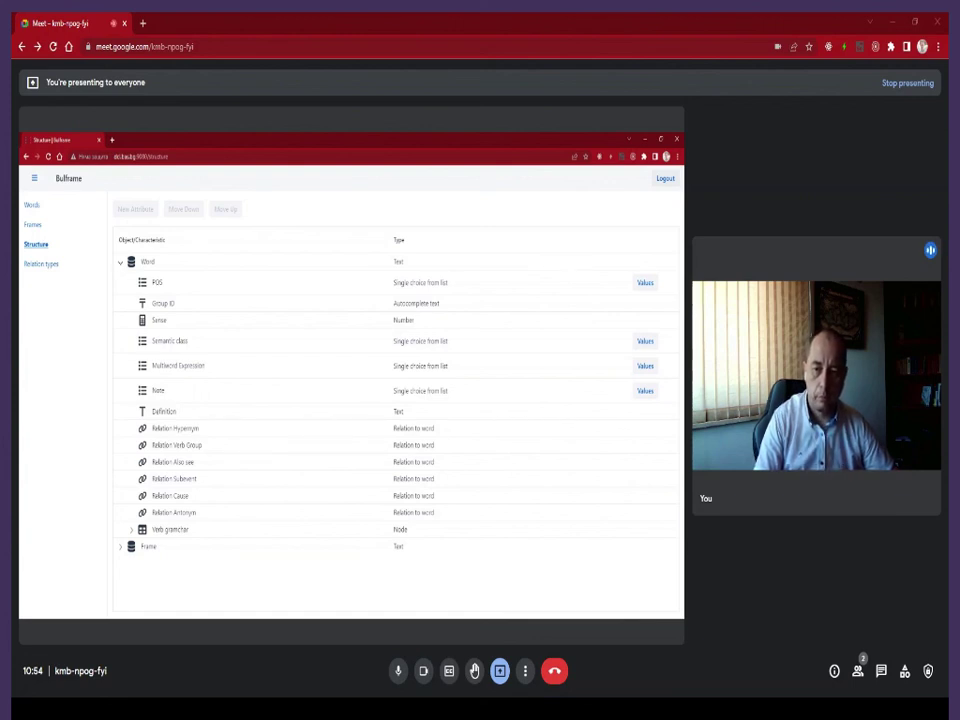
pyautogui.click(150, 264)
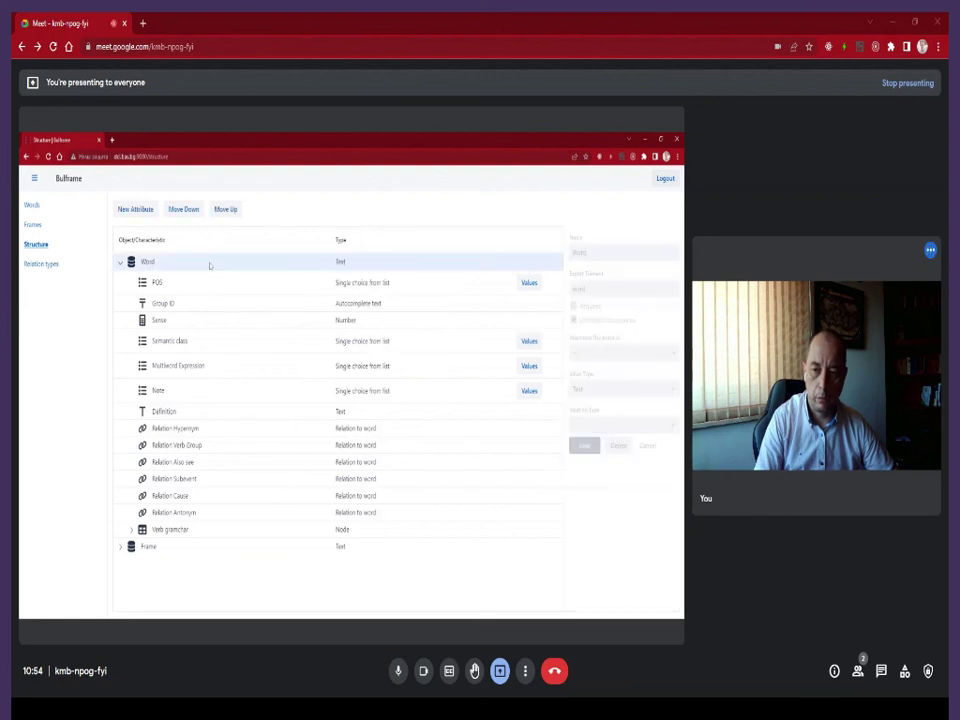
pyautogui.click(137, 209)
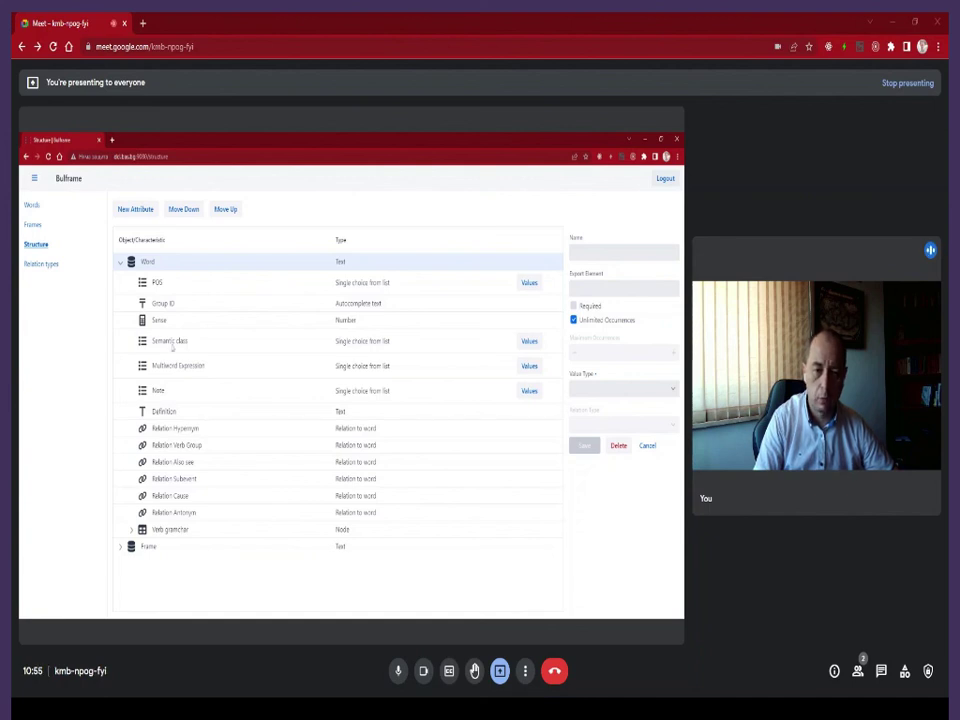
pyautogui.click(646, 445)
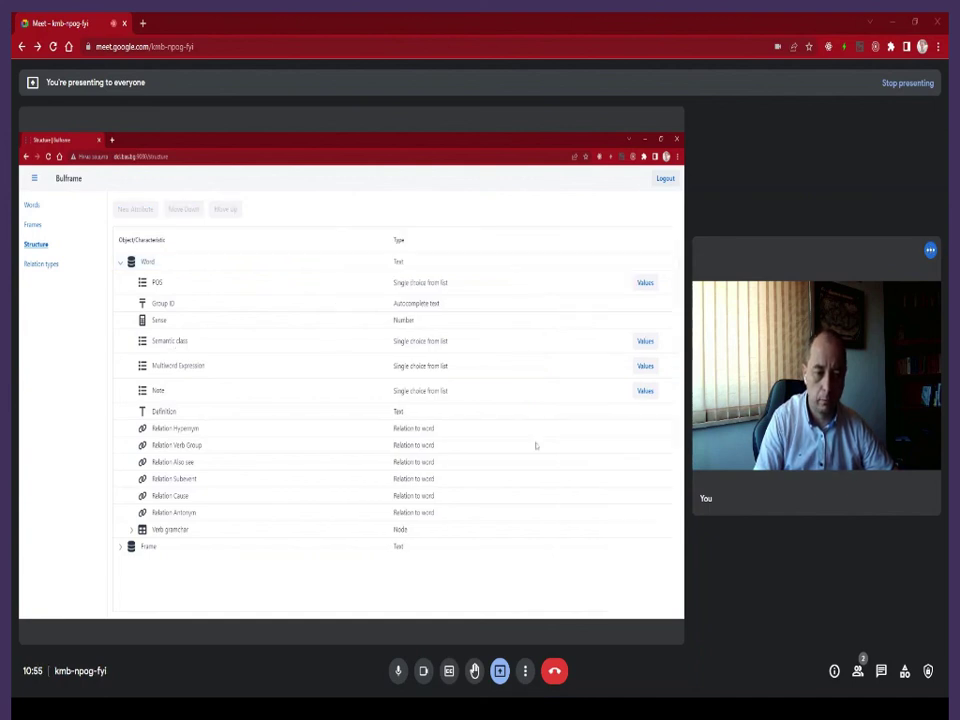
# Step: View the settings of Word's Semantic class characteristic, collapse Word, and expand the Frame object to examine its attributes
pyautogui.click(175, 345)
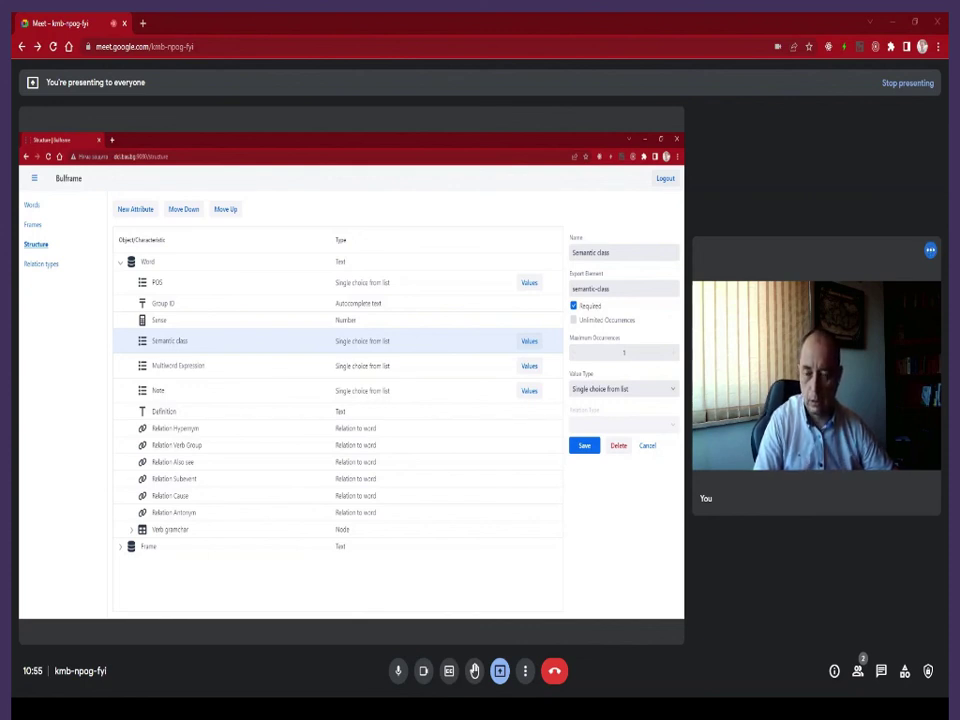
pyautogui.click(120, 263)
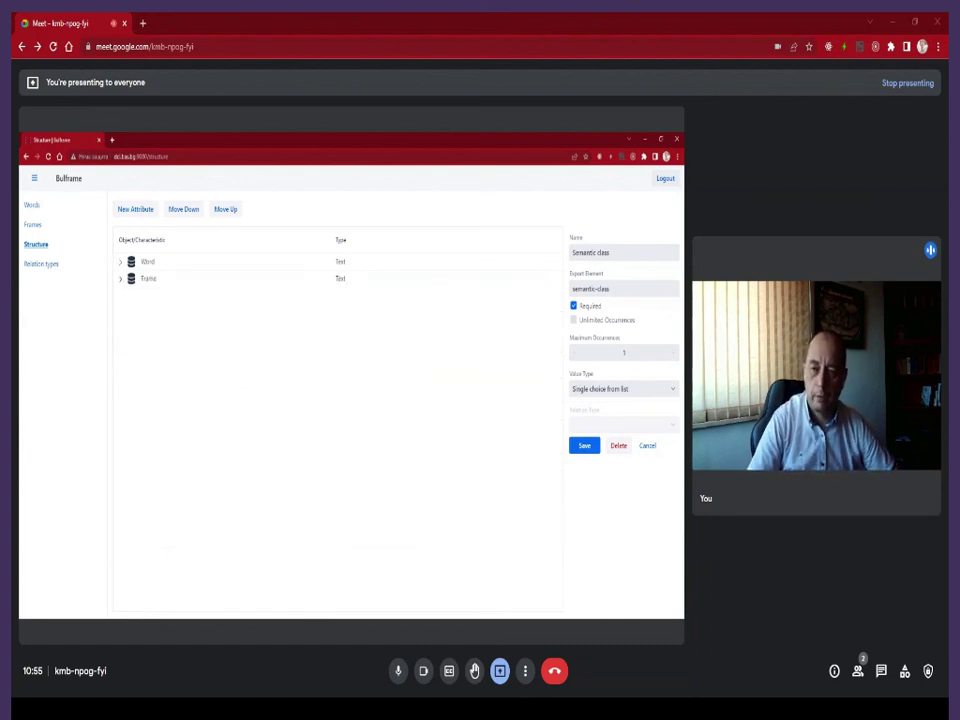
pyautogui.click(120, 279)
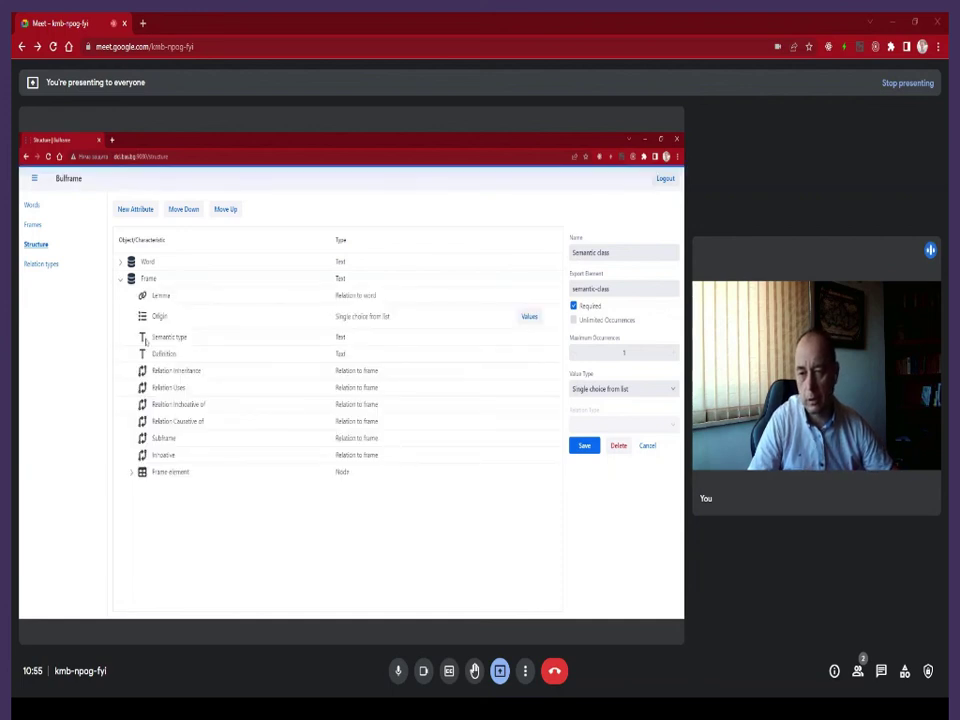